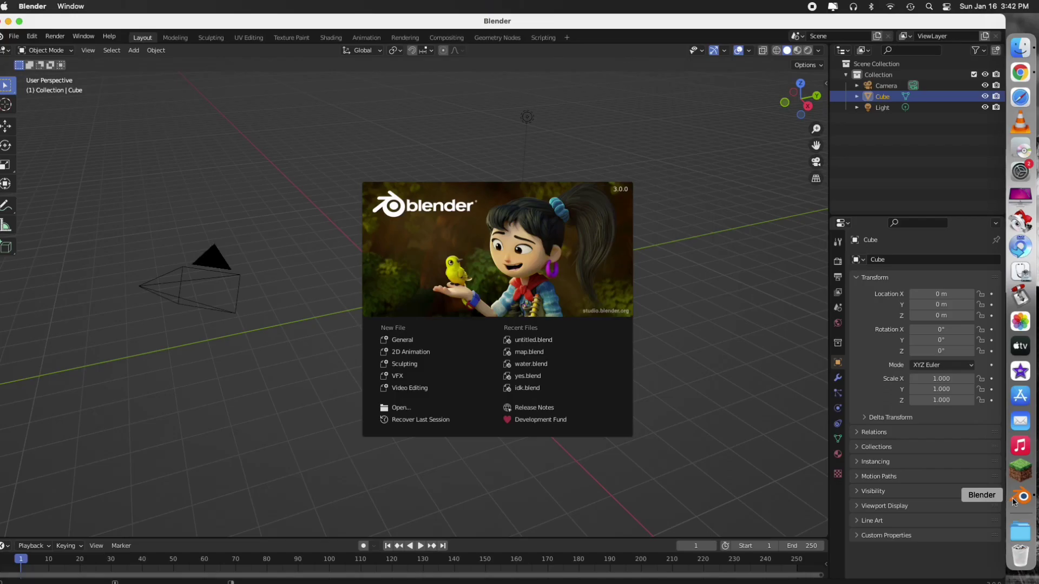
Start a new General file and raise the default cube about 1.01 m along Z so its base rests on the ground
click(420, 344)
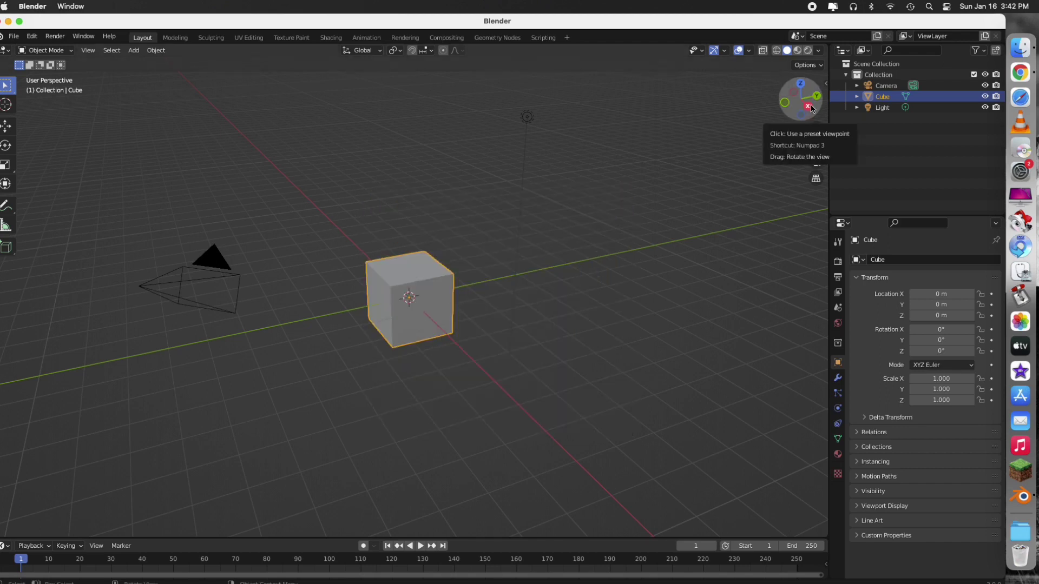
click(802, 85)
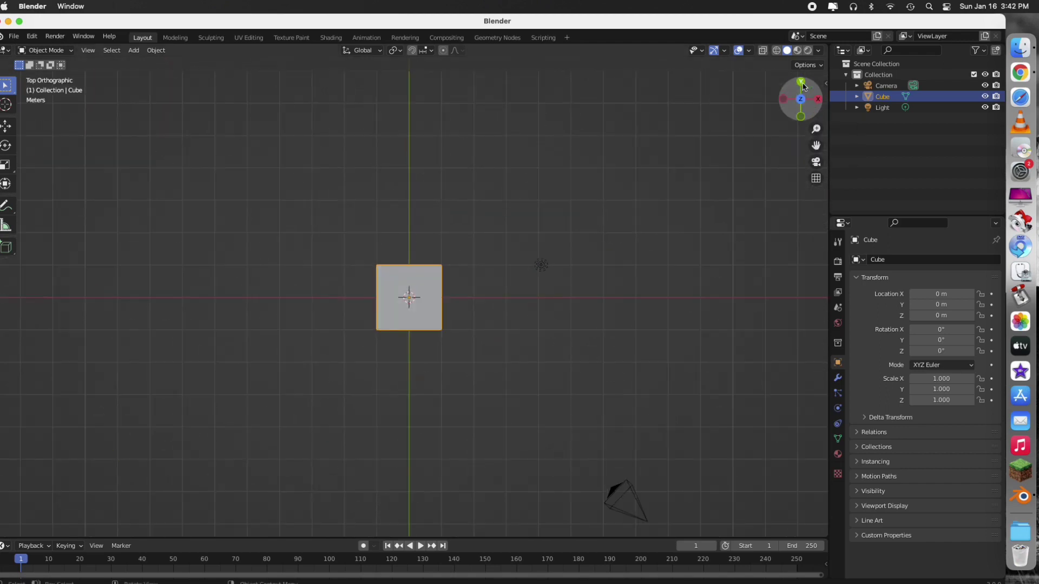
click(814, 101)
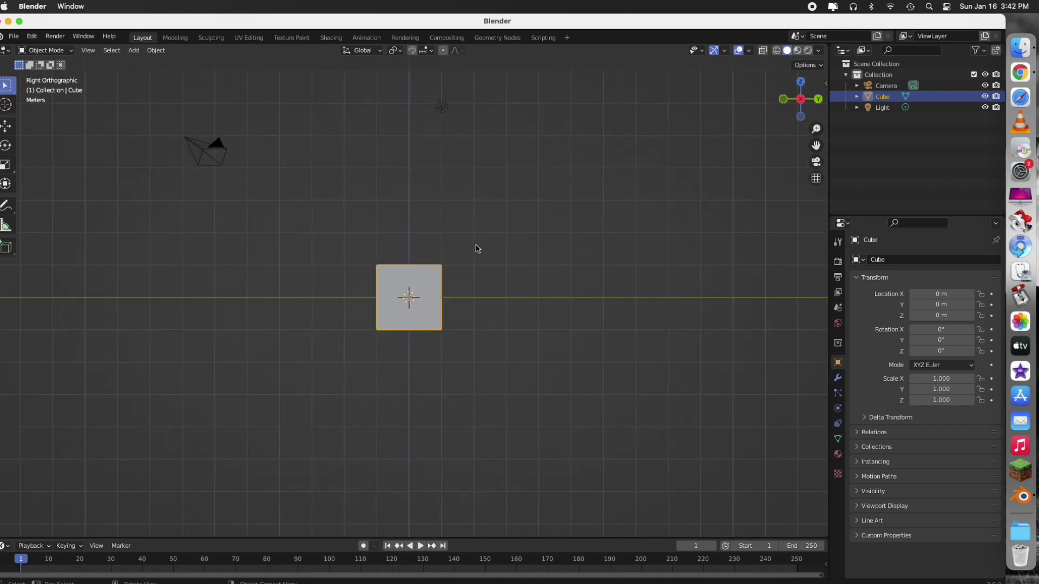
click(6, 126)
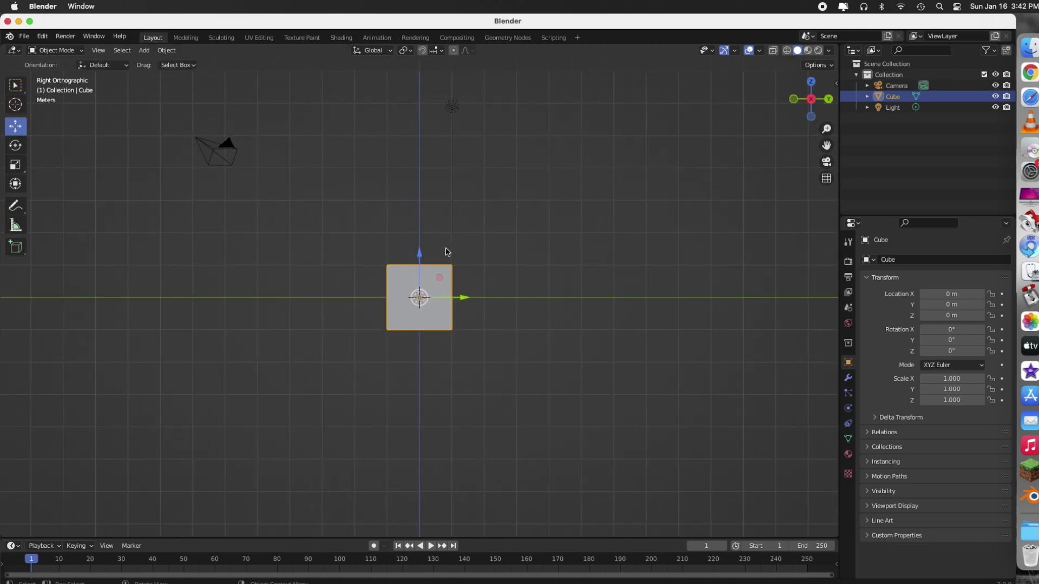
drag(421, 255, 419, 217)
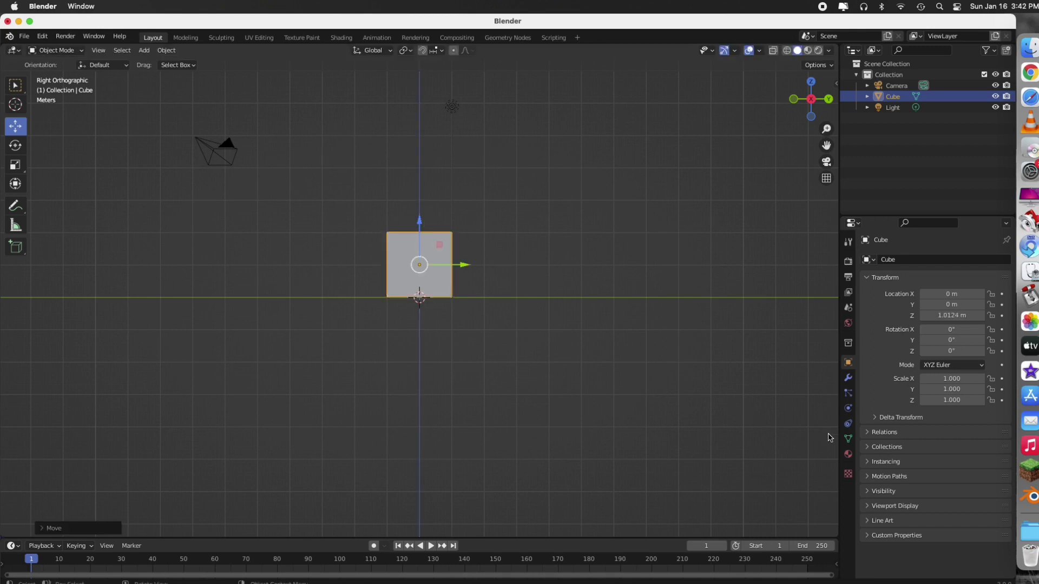
Add Rigid Body physics to the cube with a Box collision shape
drag(819, 111, 817, 203)
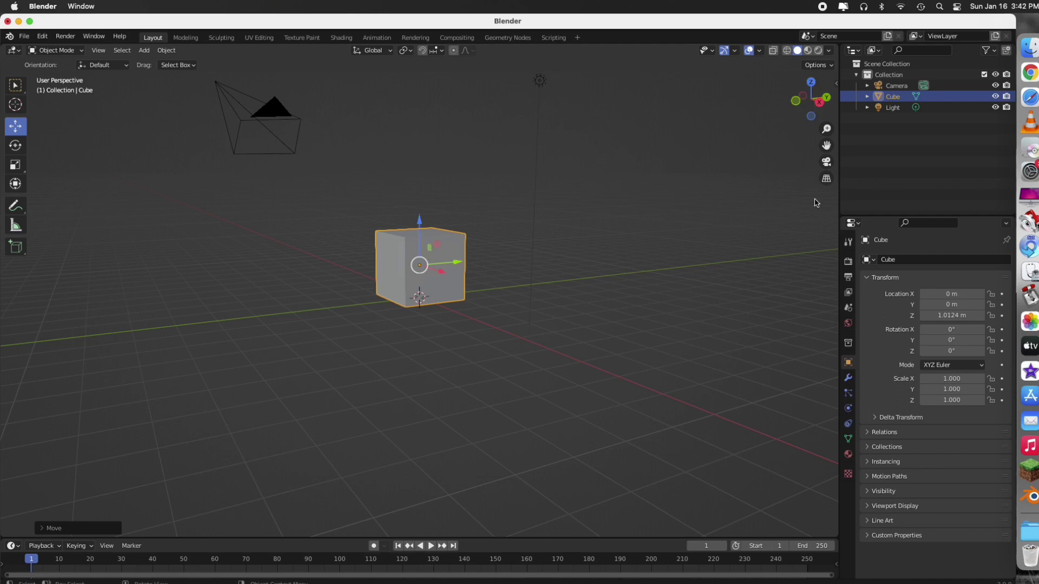
click(848, 409)
click(981, 285)
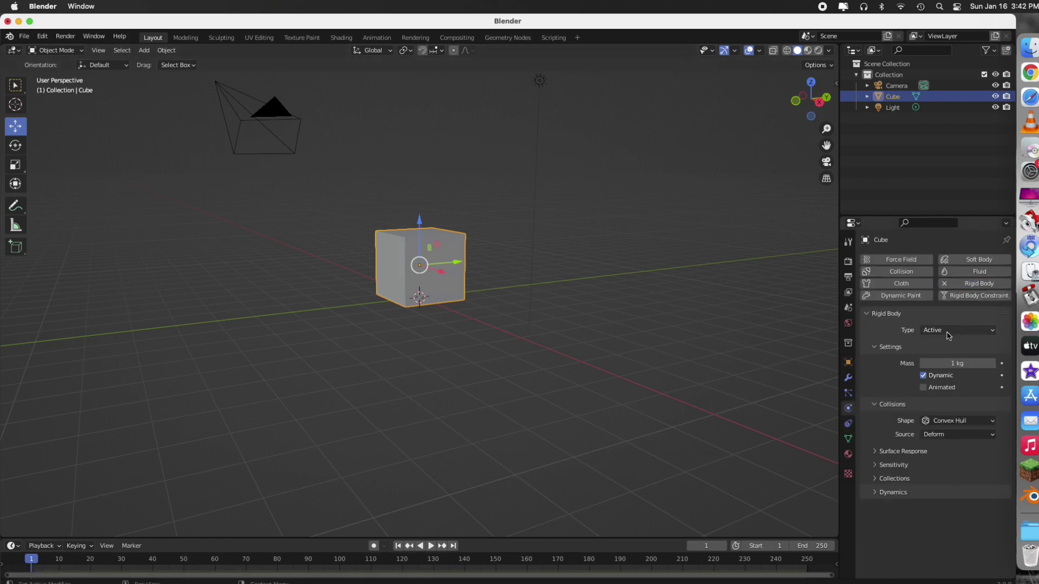
click(933, 424)
click(937, 447)
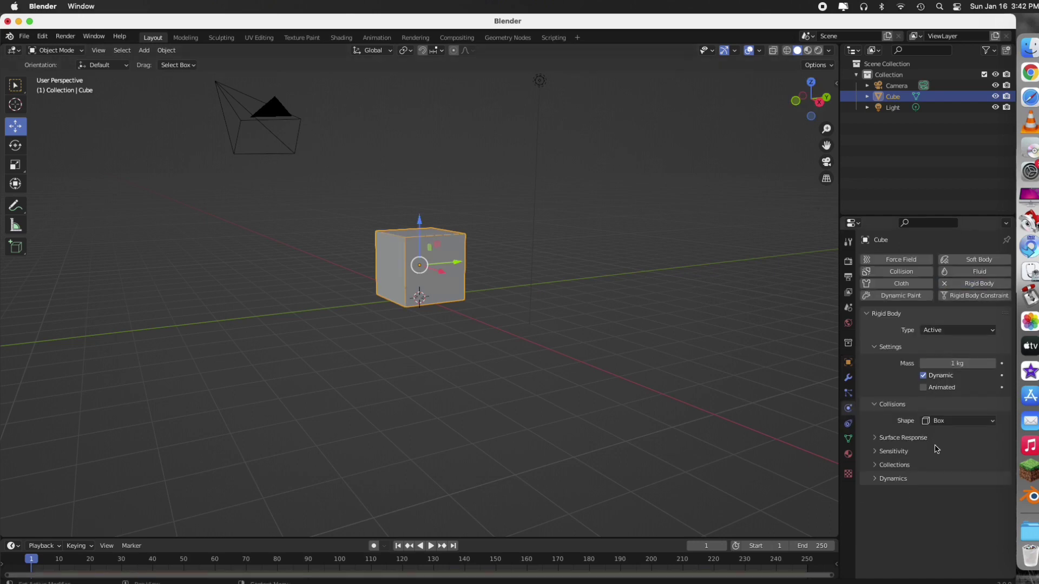
click(639, 216)
Add a mesh plane beneath the cube and stretch it widely along the Y axis
click(819, 102)
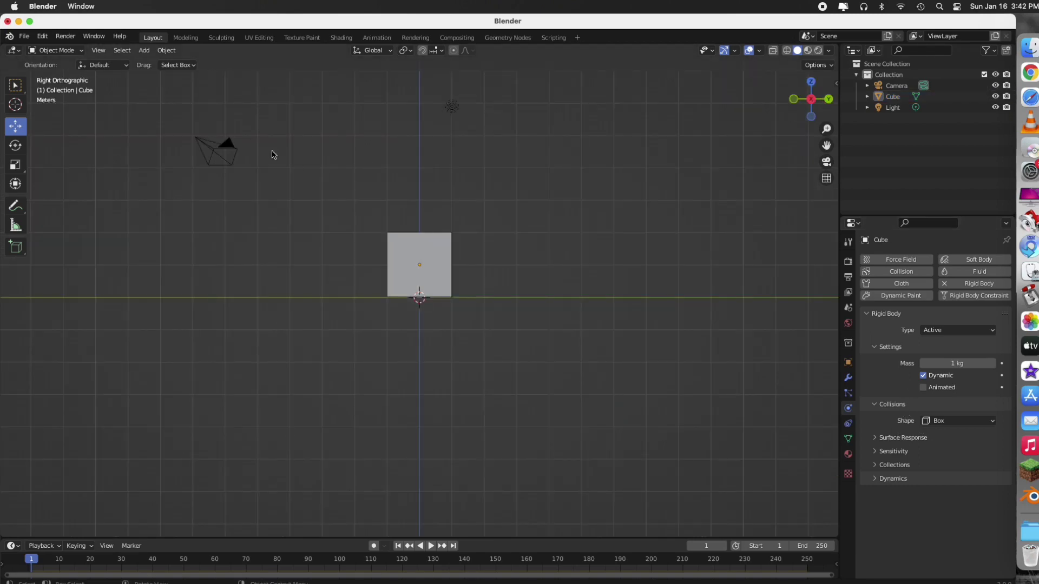
click(144, 51)
mouse_move(157, 64)
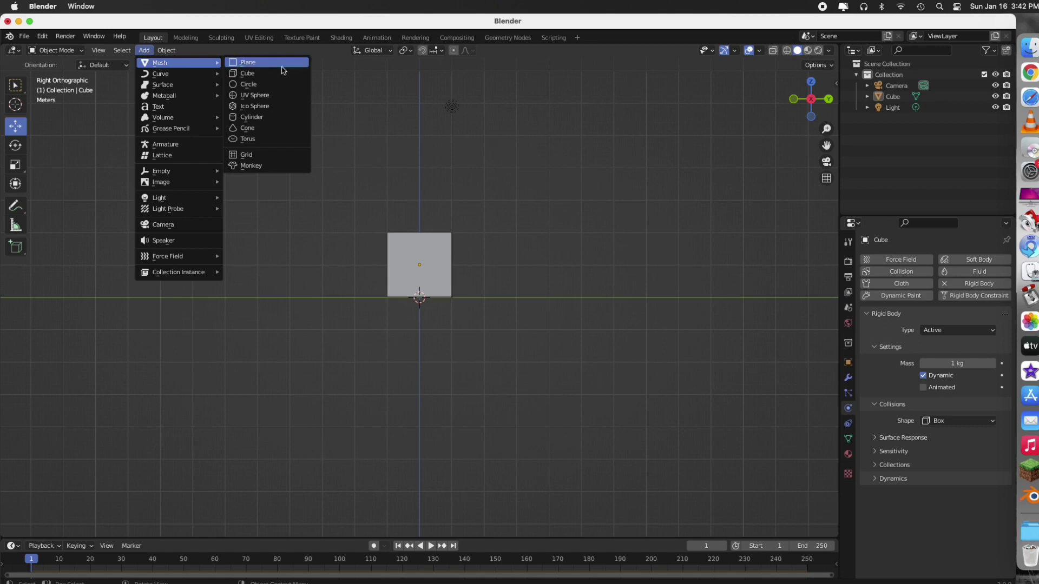
click(243, 66)
scroll(826, 128, down, 8)
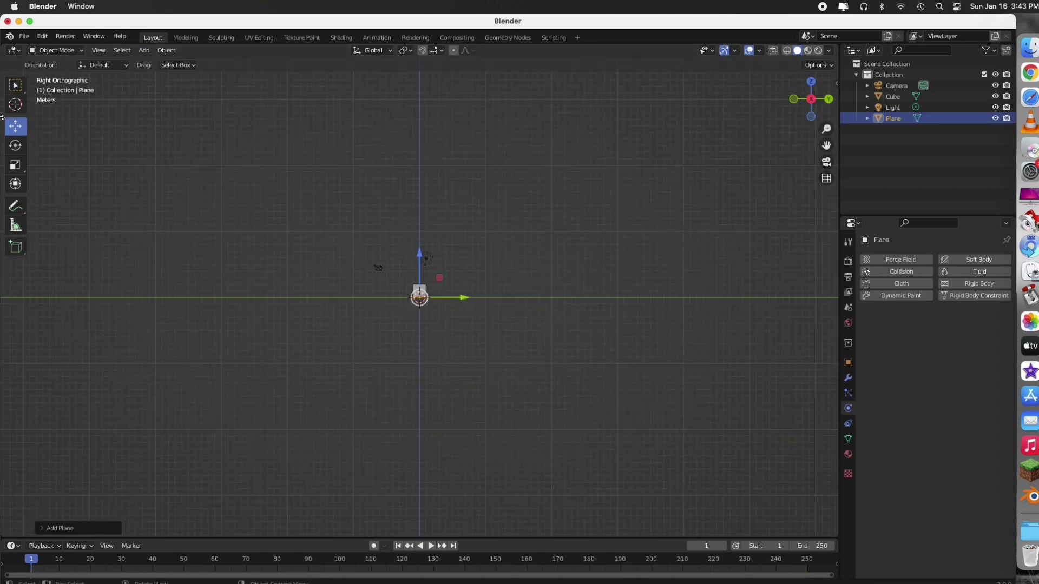
click(17, 163)
drag(462, 298, 95, 298)
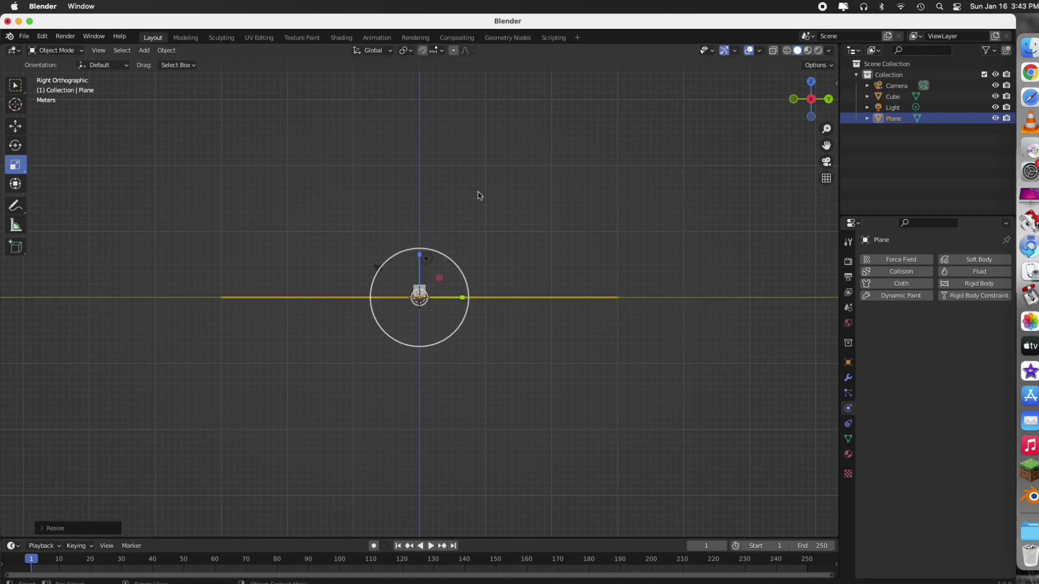
Scale the plane along the X axis by about 20.5 to form a broad ground surface
click(829, 99)
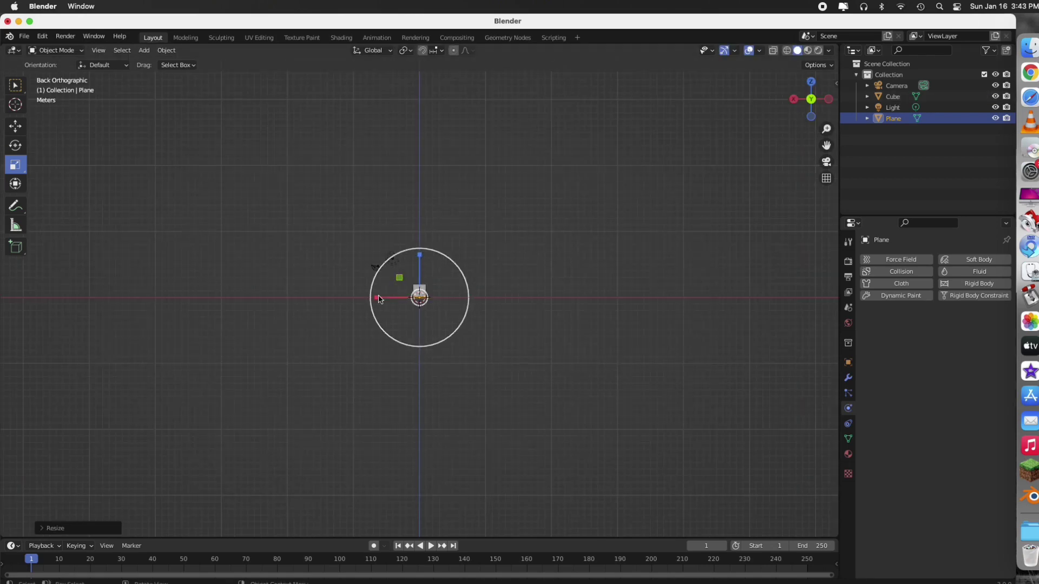
drag(378, 297, 354, 298)
drag(183, 270, 684, 256)
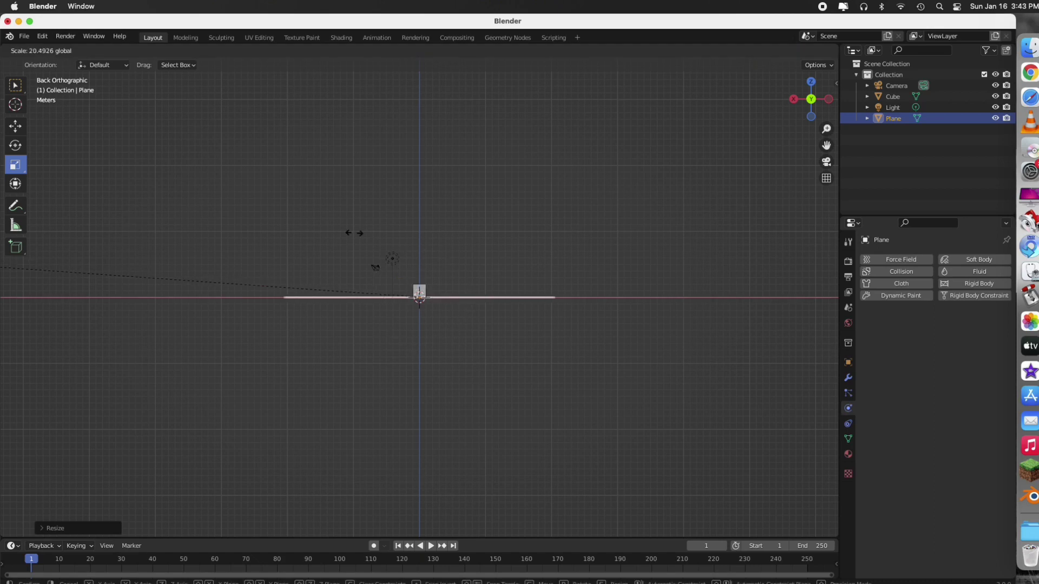
drag(354, 233, 355, 232)
Select the light above the plane and delete it from the scene
drag(812, 98, 829, 105)
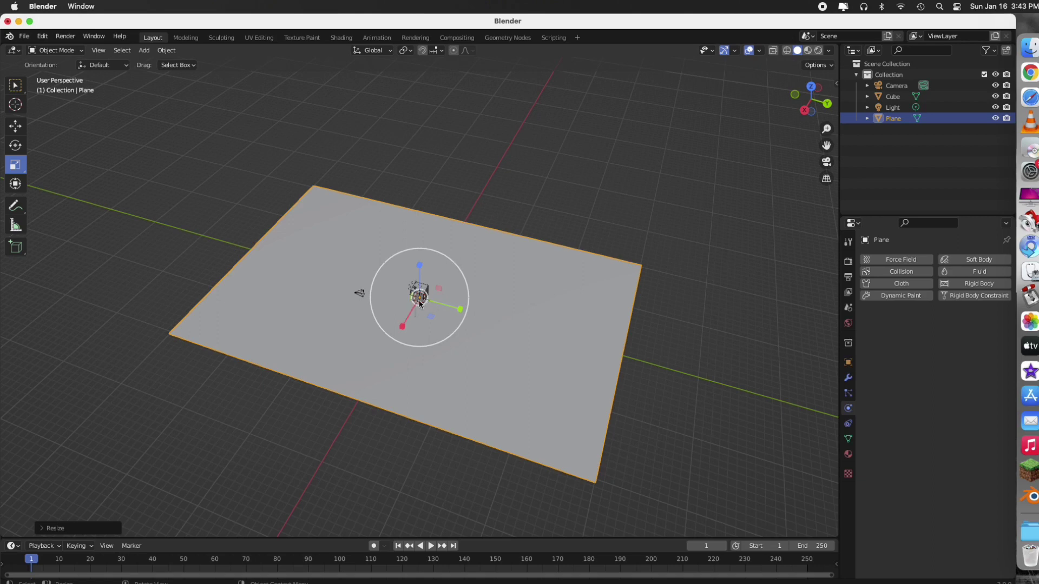
drag(423, 301, 398, 296)
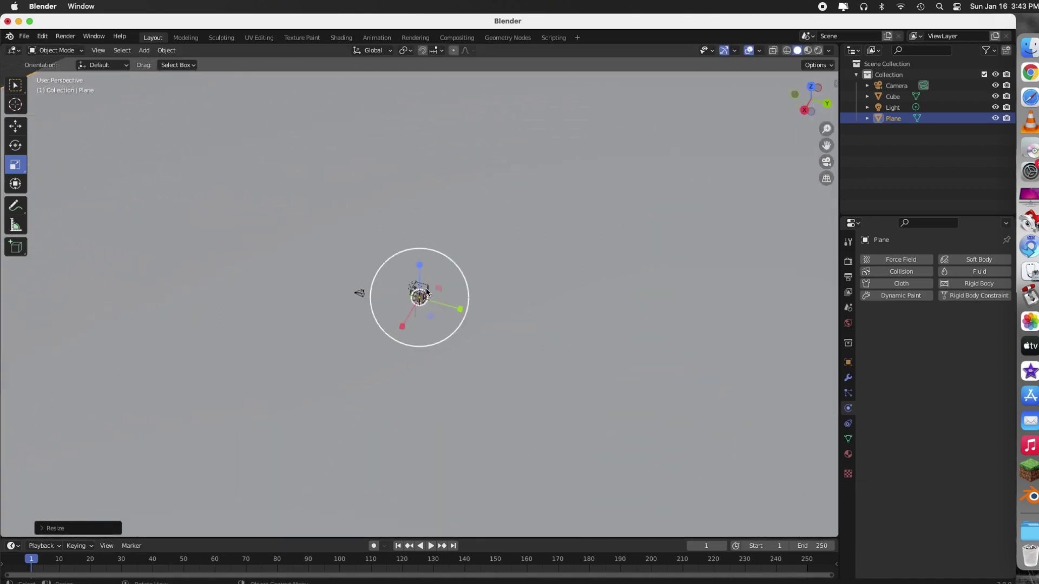
click(414, 290)
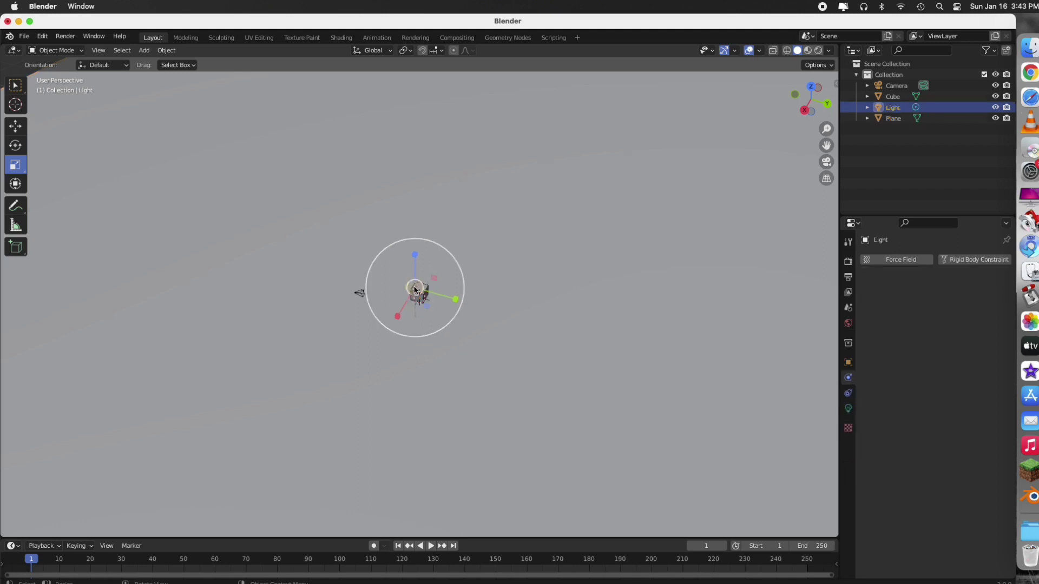
key(x)
click(417, 289)
Select the cube and set its material's Metallic to 0.132 and Roughness to 0 in the Shading workspace
drag(823, 131, 825, 131)
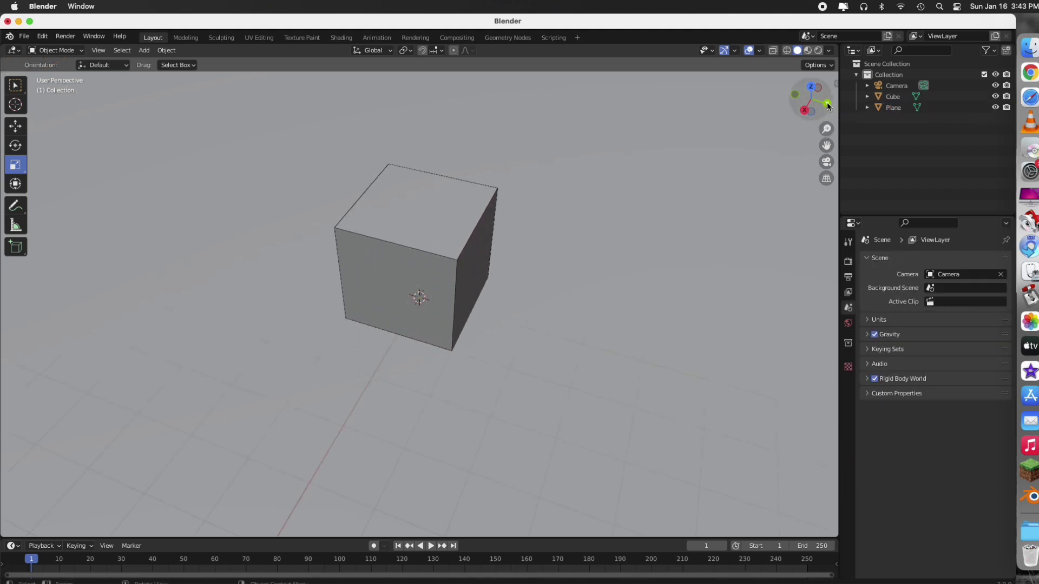
click(828, 104)
drag(827, 145, 815, 108)
click(421, 307)
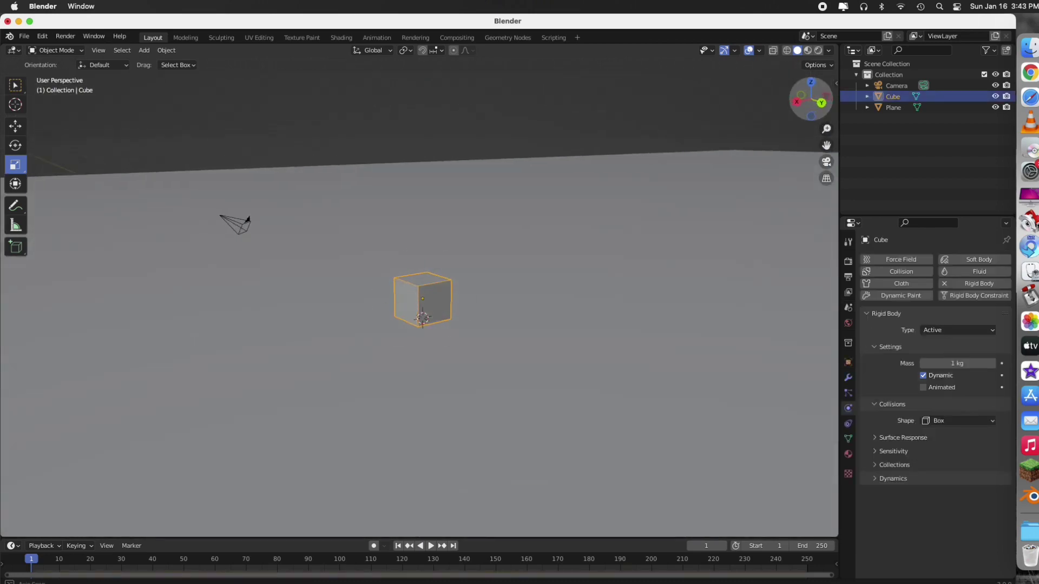
click(341, 37)
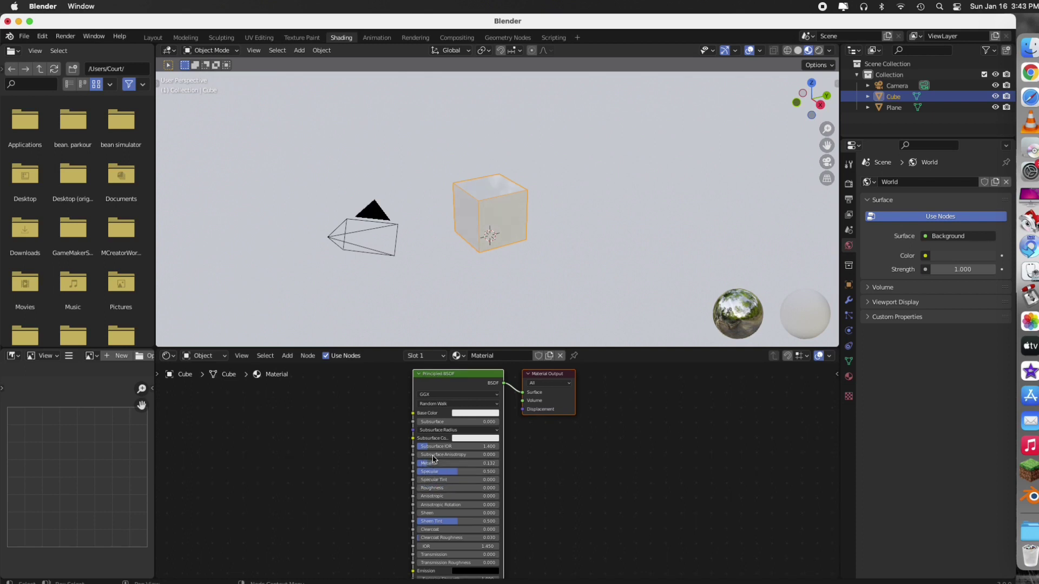
click(153, 38)
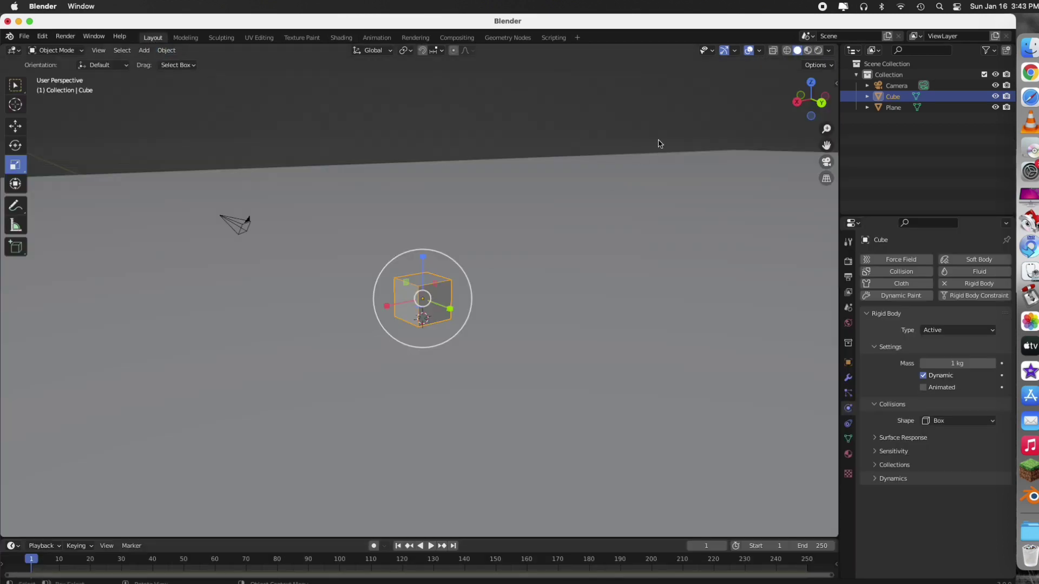
Duplicate the cube twice and move the copies straight up along Z to make a stack of three
click(13, 129)
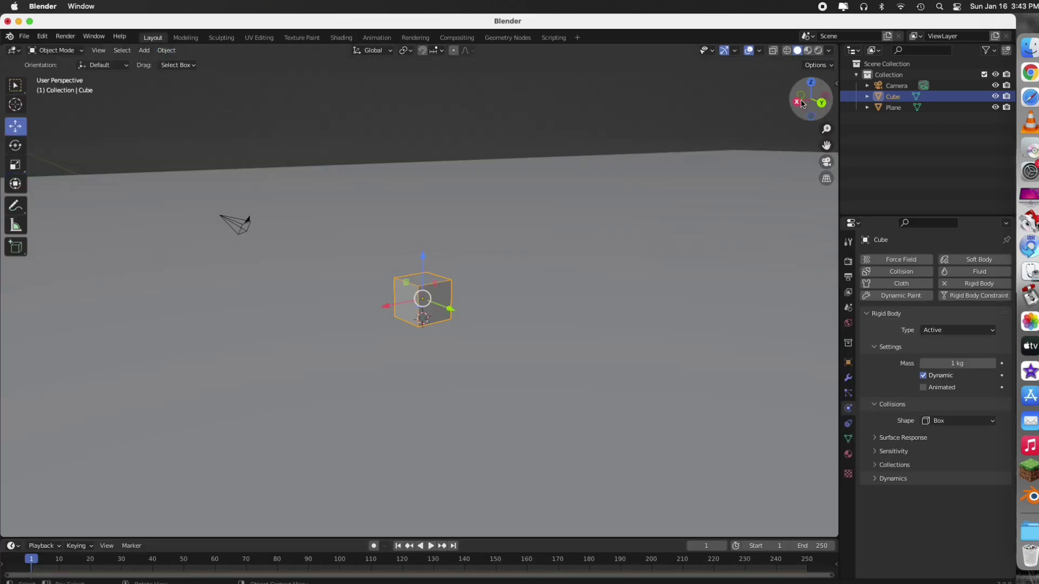
click(821, 104)
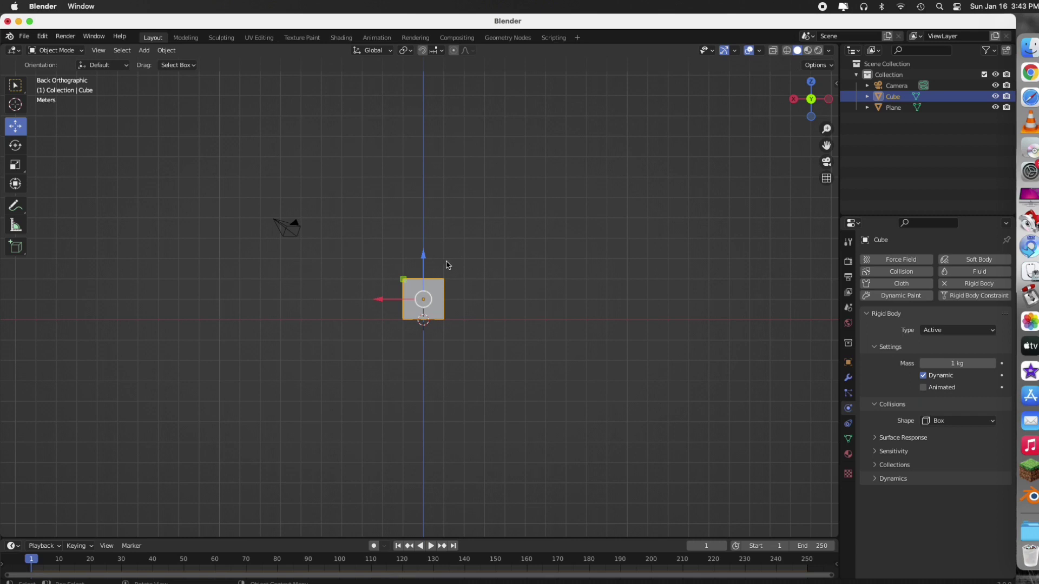
key(ctrl+v)
drag(424, 257, 421, 306)
key(ctrl+v)
Copy the three stacked cubes and place the copies directly on top to make a six-cube column
key(ctrl+c)
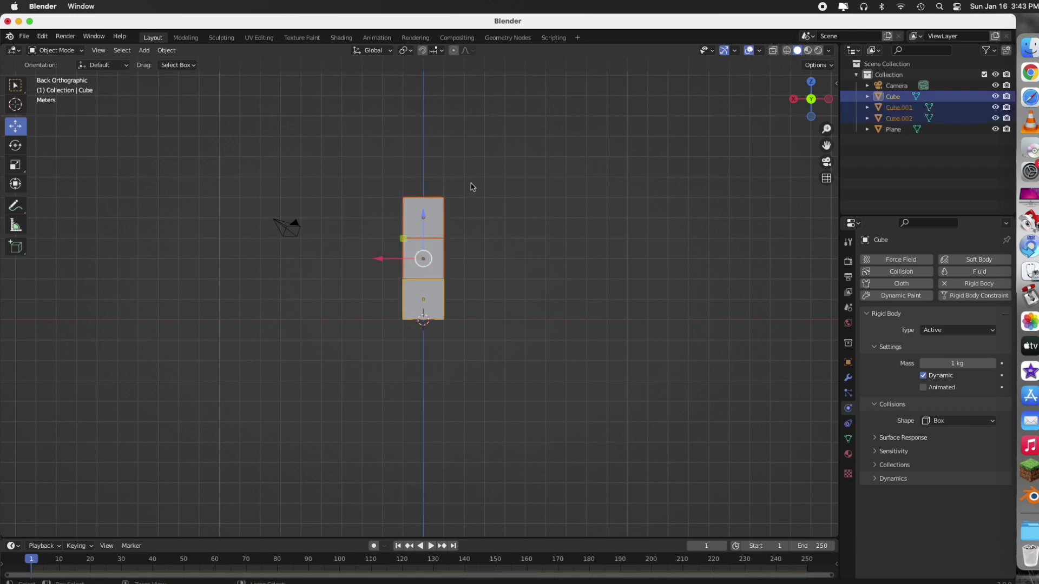
key(ctrl+v)
drag(424, 220, 439, 94)
click(525, 126)
Duplicate the whole six-cube column and shift the copy about 2 m along negative X, flush beside the original
drag(827, 145, 832, 268)
drag(428, 183, 427, 437)
key(ctrl+c)
key(ctrl+v)
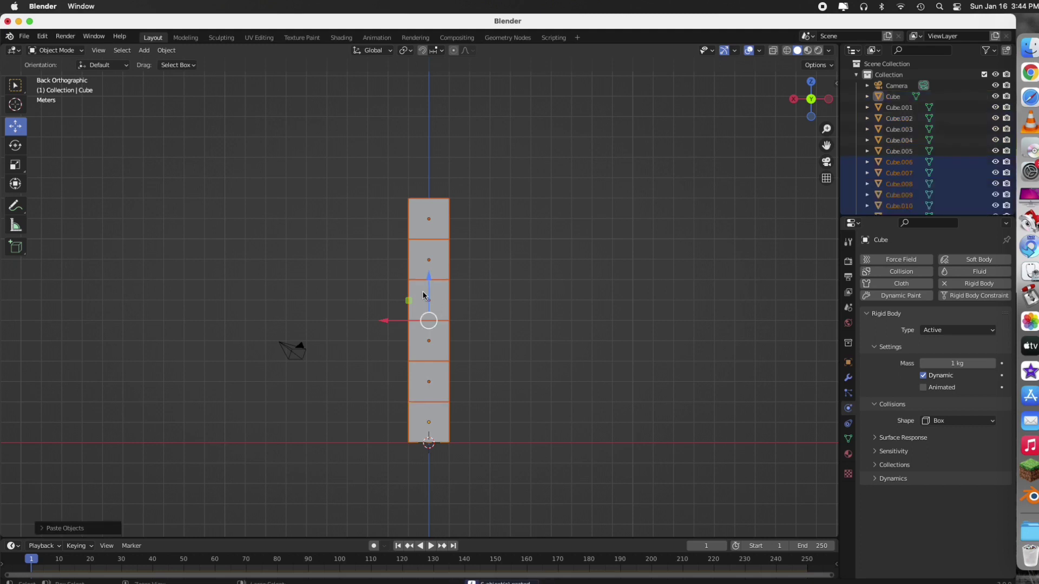
key(g)
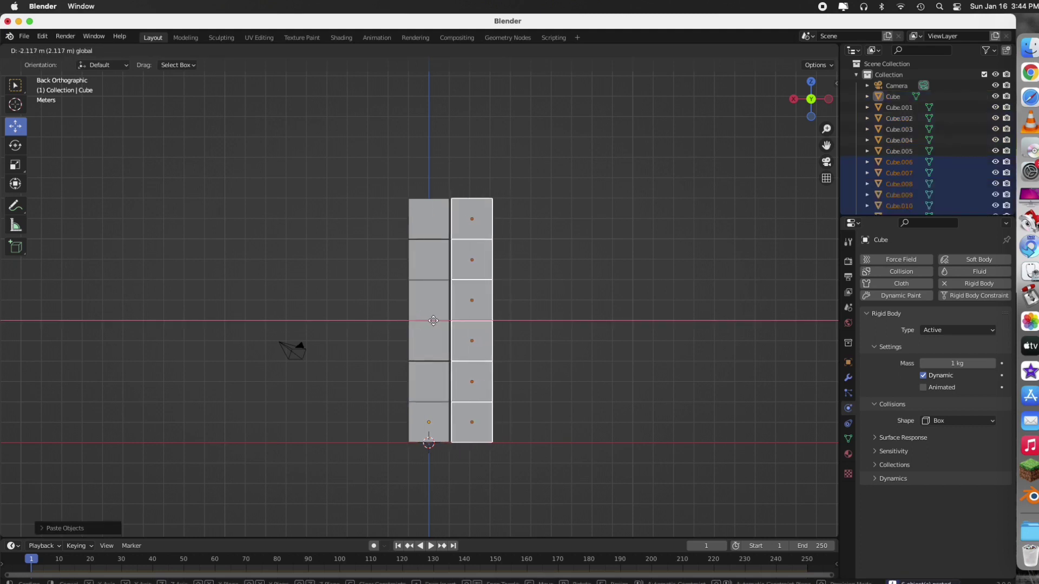
click(432, 321)
Duplicate both columns and shift the copies about 4 m along negative X to make a wall four columns wide
drag(433, 182, 470, 423)
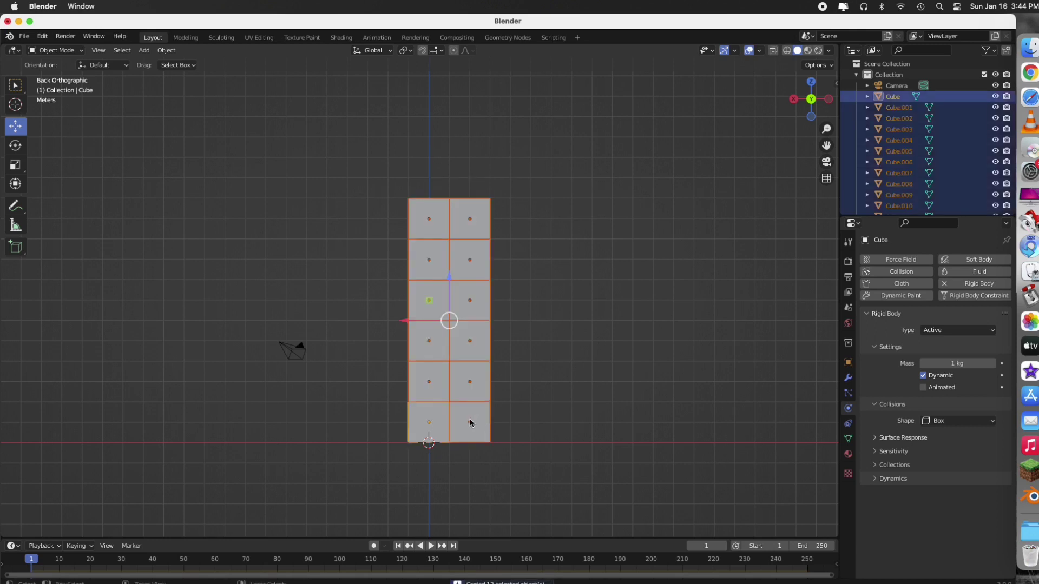
key(ctrl+c)
key(ctrl+v)
key(g)
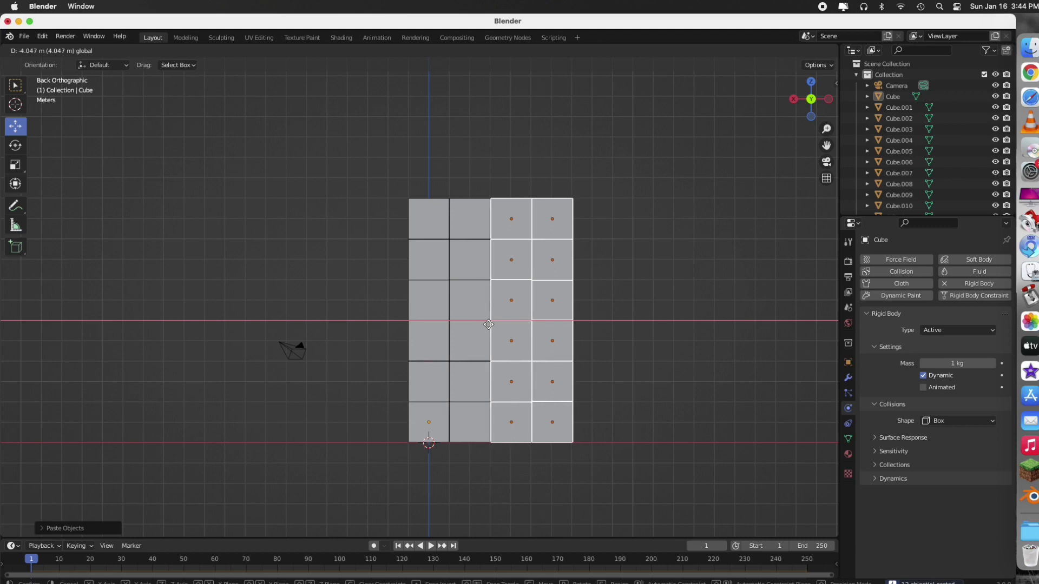
click(532, 320)
click(630, 282)
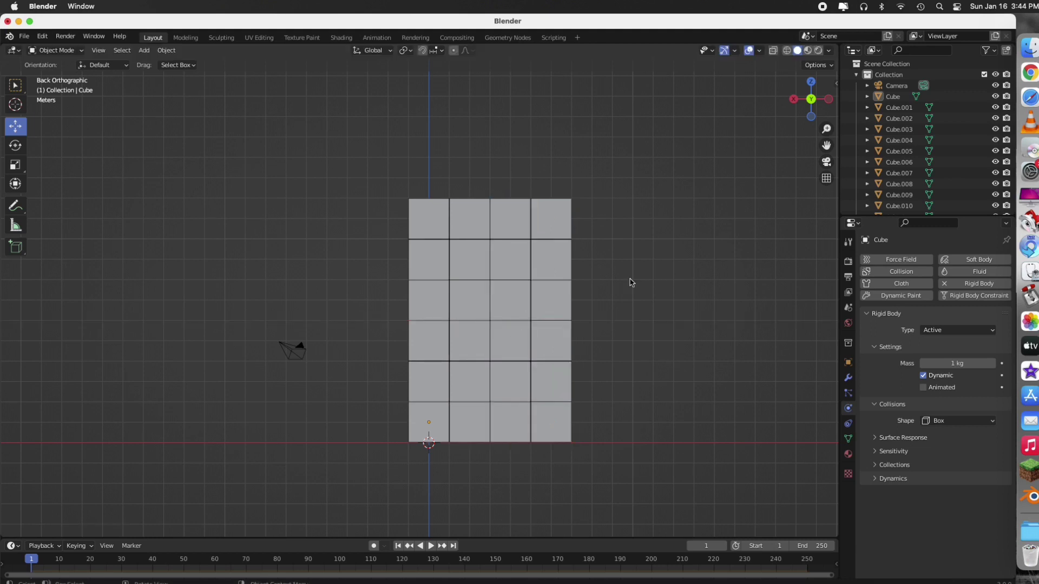
Duplicate the two outermost columns on the negative X side and place them alongside to complete a six-by-six wall
mouse_move(440, 179)
mouse_down()
mouse_move(441, 209)
mouse_move(529, 387)
mouse_move(545, 390)
mouse_move(434, 199)
mouse_up()
drag(502, 190, 569, 419)
key(ctrl+v)
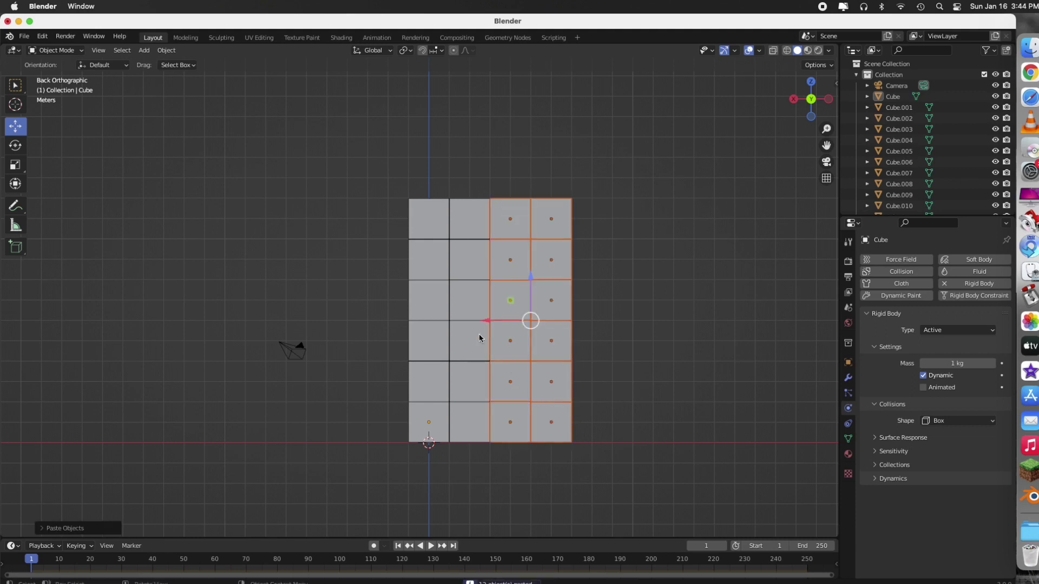
drag(487, 323, 574, 320)
key(alt+a)
Give the ground plane Rigid Body physics with type Passive and a Box collision shape
middle_drag(595, 319, 755, 195)
click(756, 194)
click(979, 283)
click(956, 330)
click(941, 360)
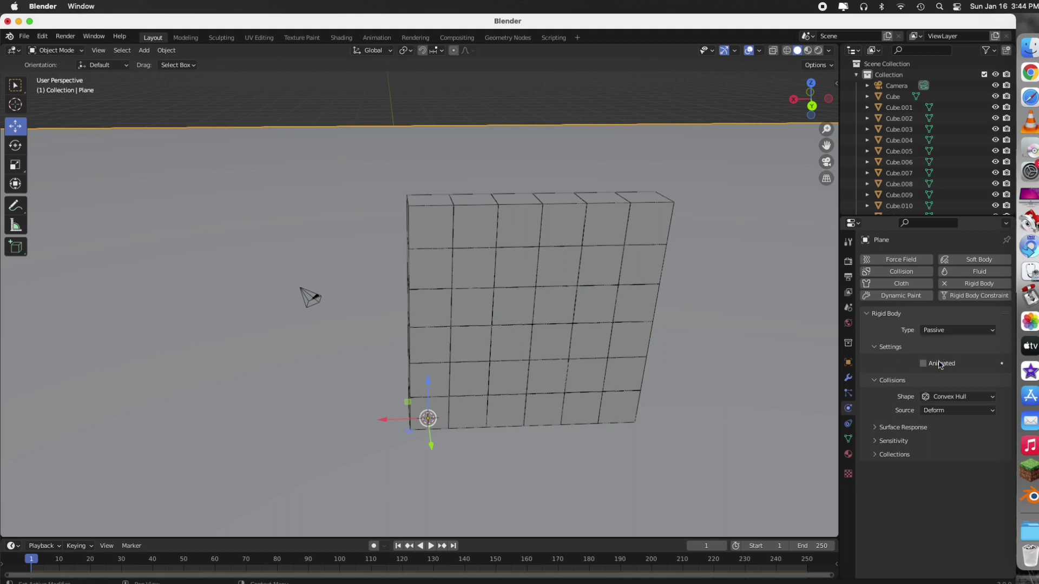
click(958, 397)
click(952, 410)
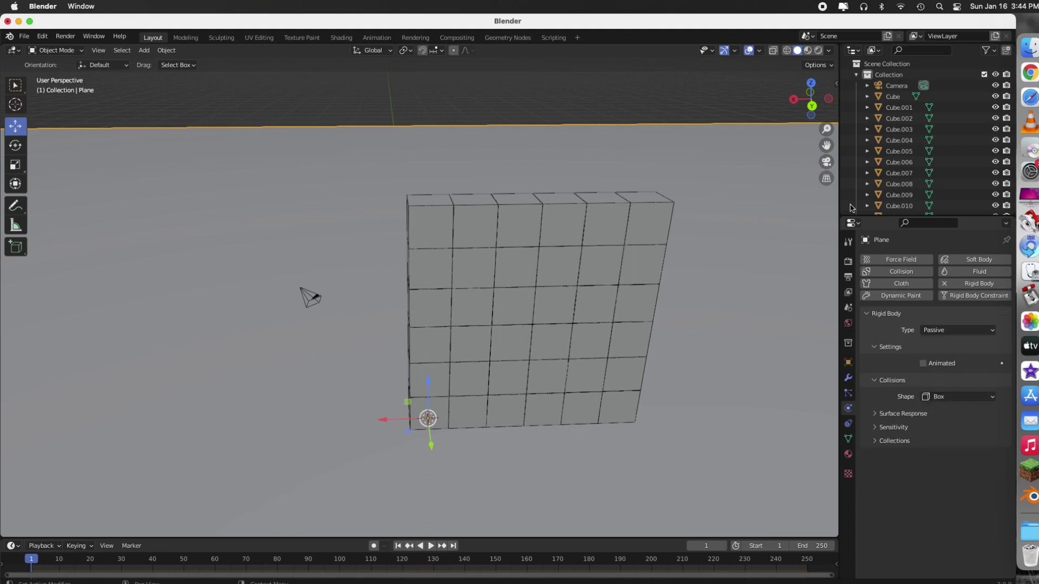
click(645, 93)
Duplicate the entire six-by-six cube wall and shift the copy about 2 m along positive Y, flush against the original
click(828, 102)
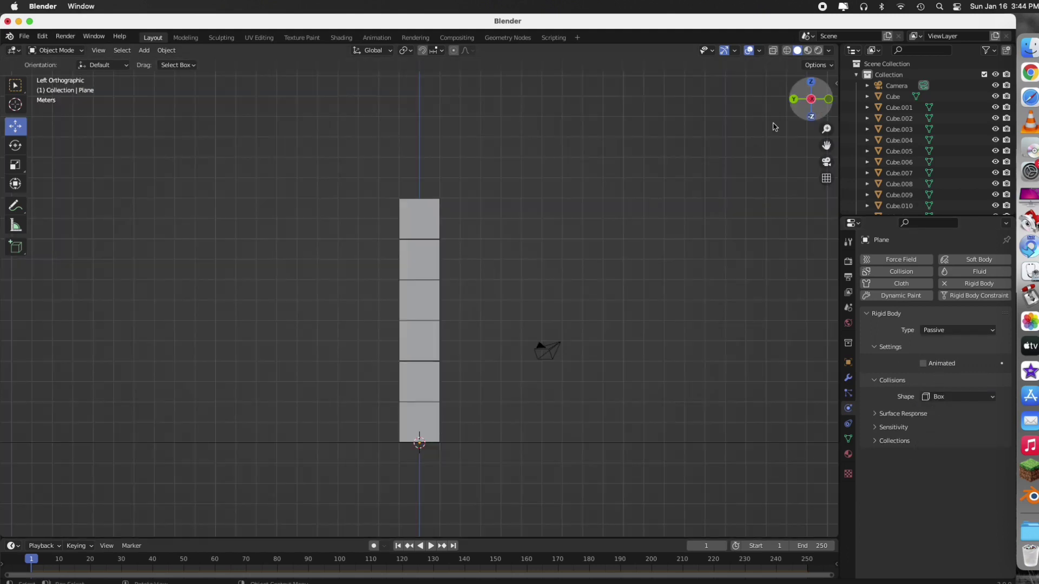
drag(428, 196, 440, 441)
click(477, 206)
drag(416, 185, 447, 415)
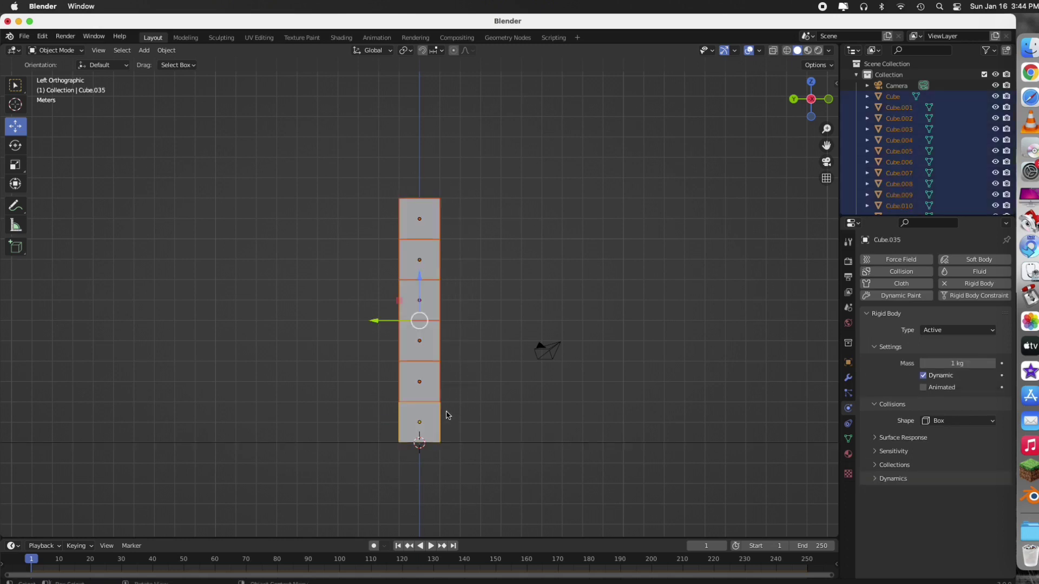
key(ctrl+c)
key(ctrl+v)
key(g)
key(y)
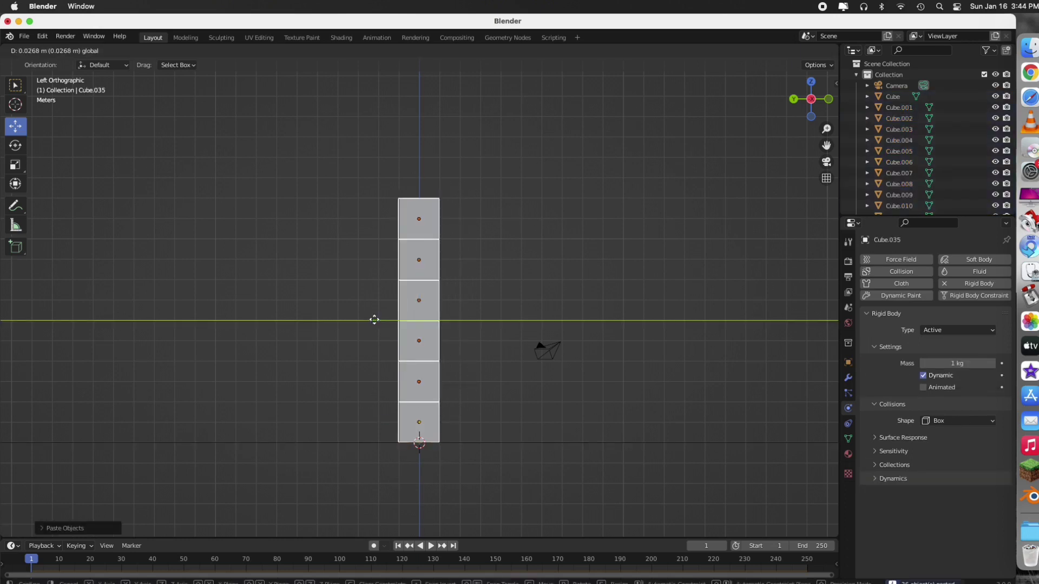
click(334, 322)
Duplicate the two-layer wall and place the copies along positive Y to build a block six cubes deep
drag(371, 186, 407, 360)
drag(418, 425, 417, 423)
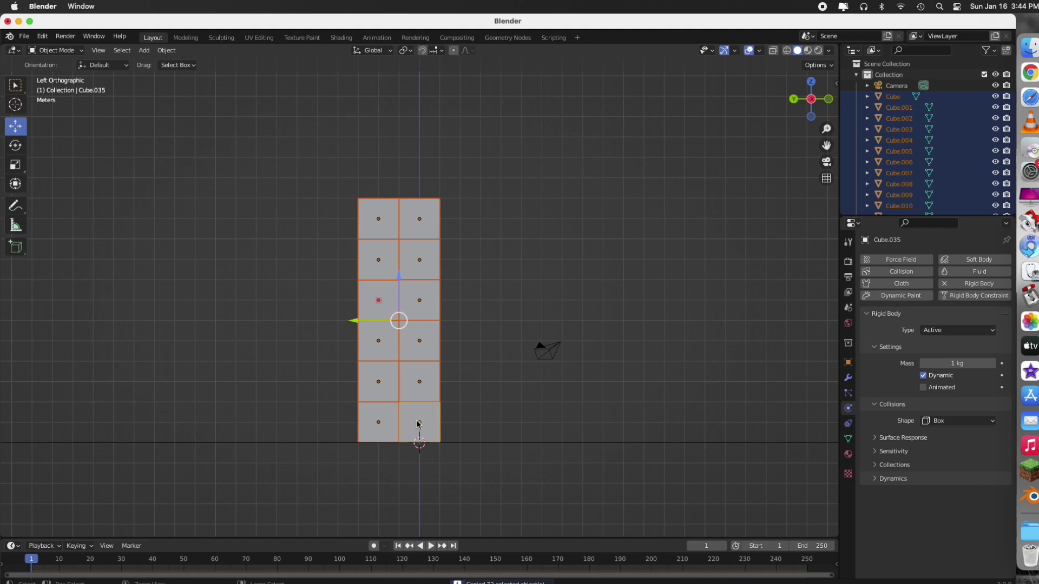
key(ctrl+v)
drag(353, 320, 189, 317)
click(568, 213)
drag(812, 100, 827, 93)
drag(826, 129, 640, 130)
Add a UV sphere, centre it on the cube block along Y, and raise it well above the block
click(144, 49)
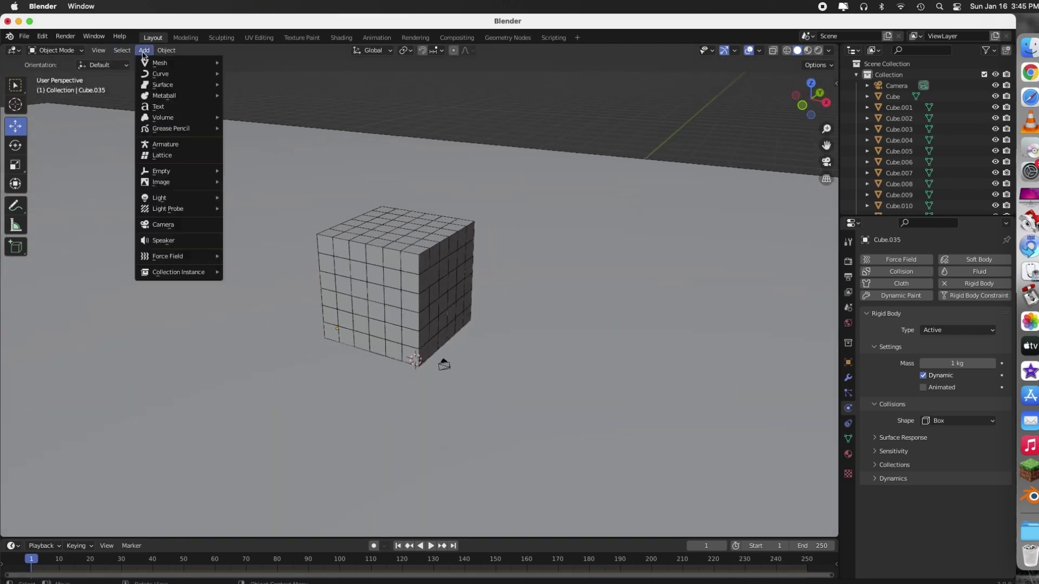
mouse_move(162, 63)
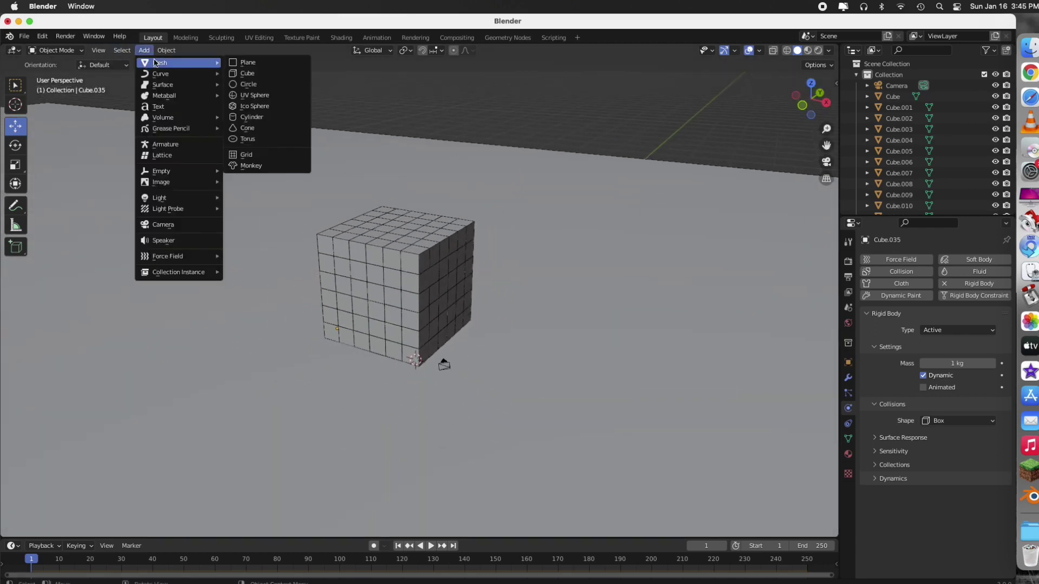
click(244, 95)
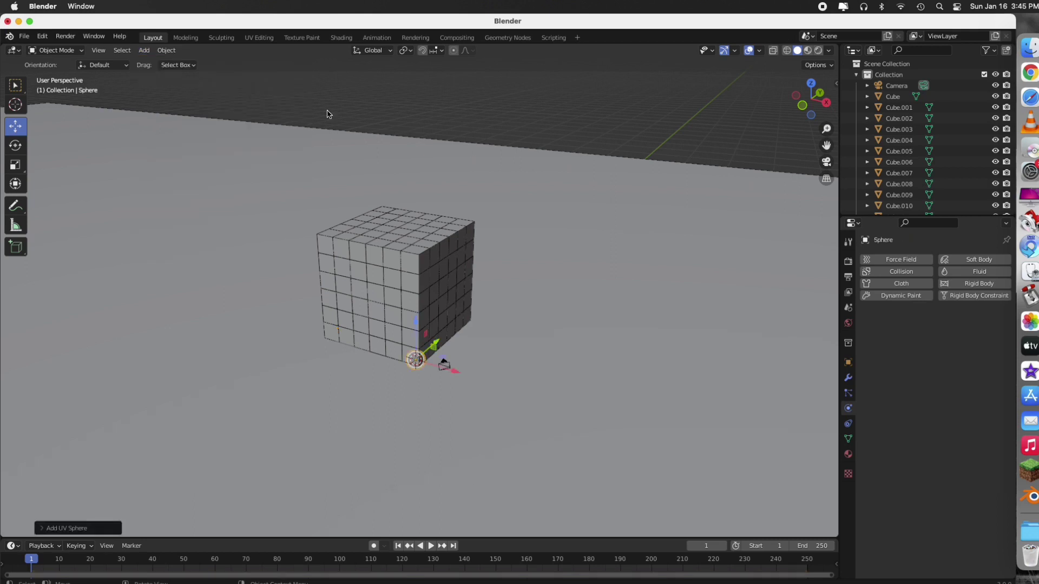
click(827, 103)
drag(464, 374, 517, 373)
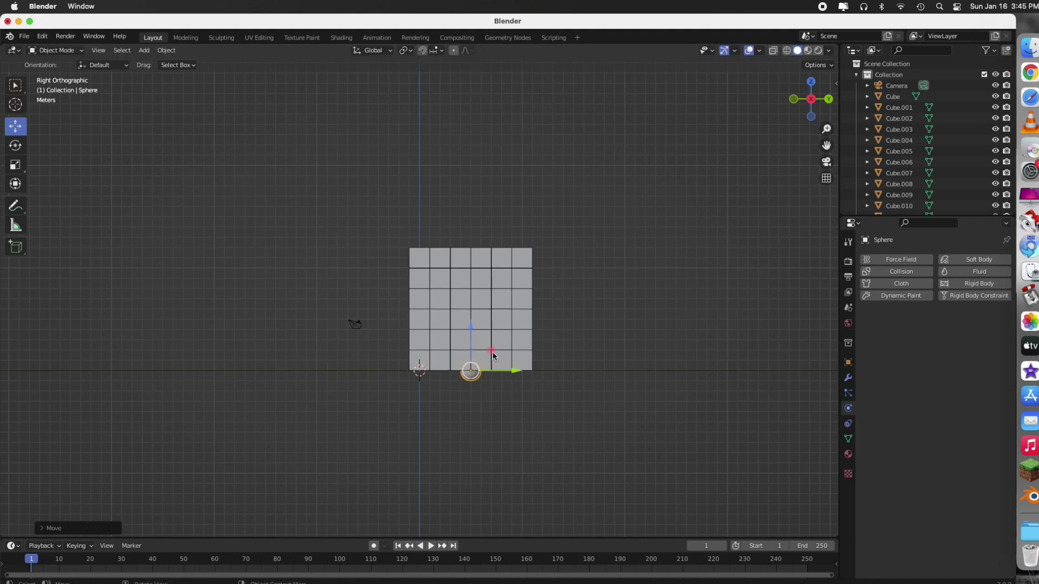
drag(471, 333, 481, 89)
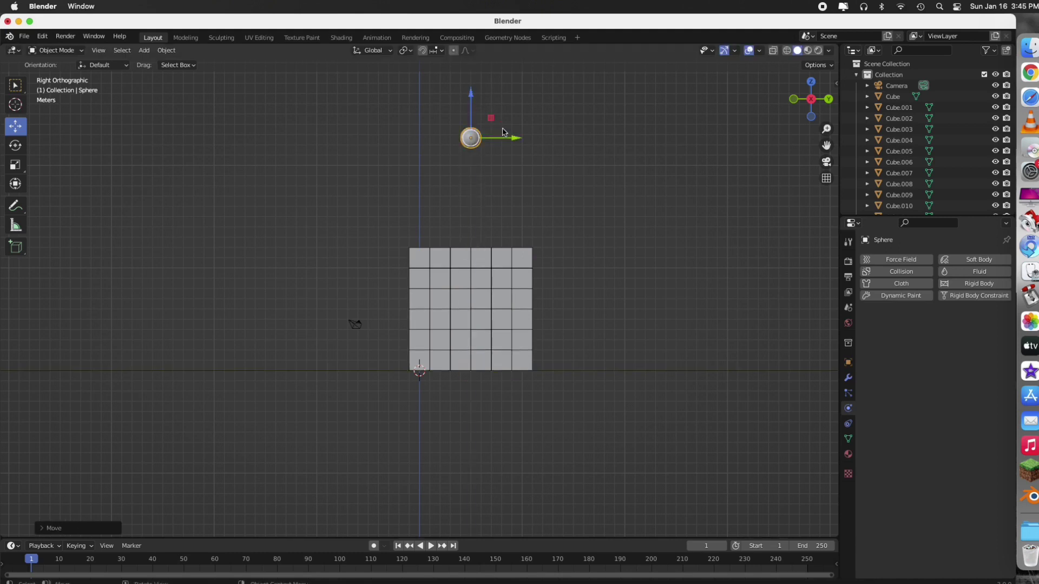
Scale the sphere up to about four cubes in diameter
click(604, 126)
key(s)
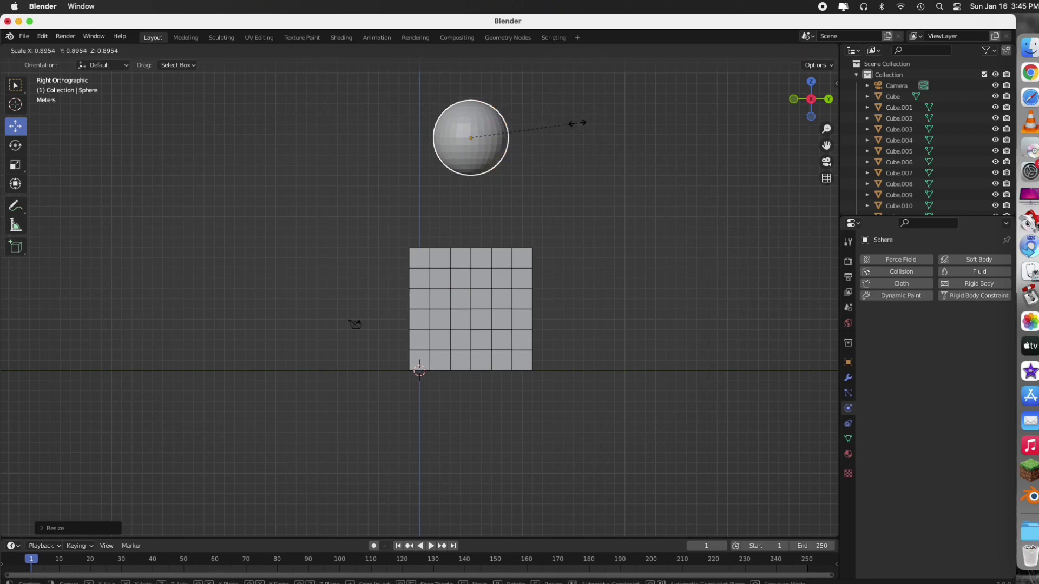
click(581, 122)
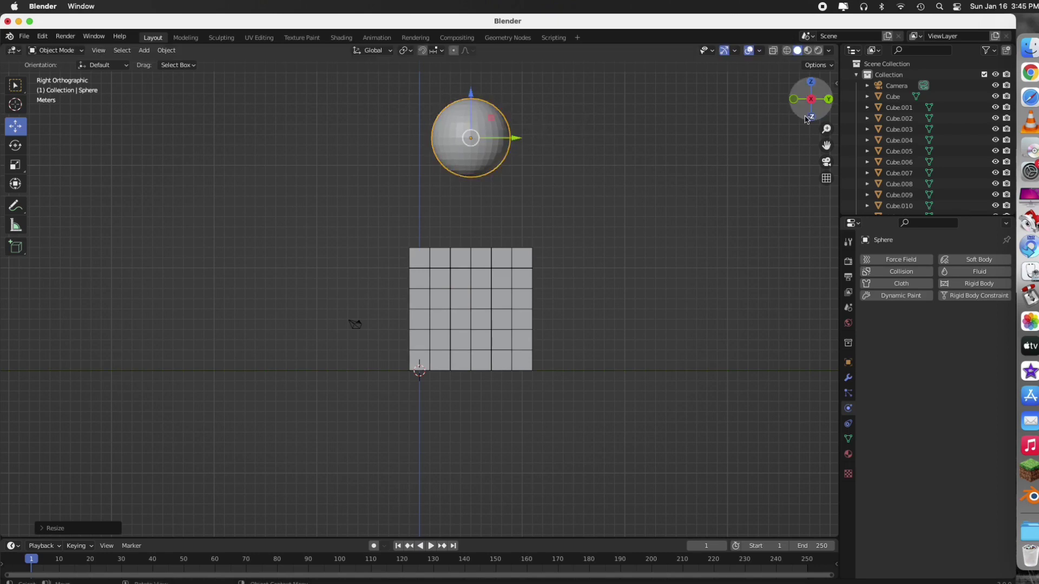
Centre the sphere over the cube block along X and raise it slightly higher
click(830, 100)
drag(385, 139, 437, 139)
drag(800, 90, 771, 96)
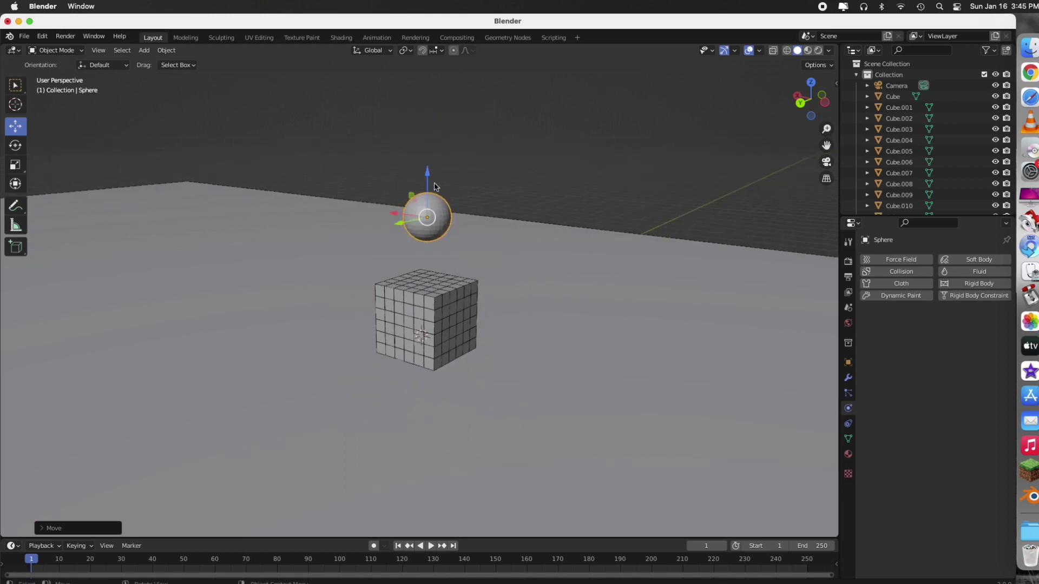
drag(428, 176, 428, 155)
Give the sphere Active Rigid Body physics with a mass of 105 kg and a Sphere collision shape
click(979, 284)
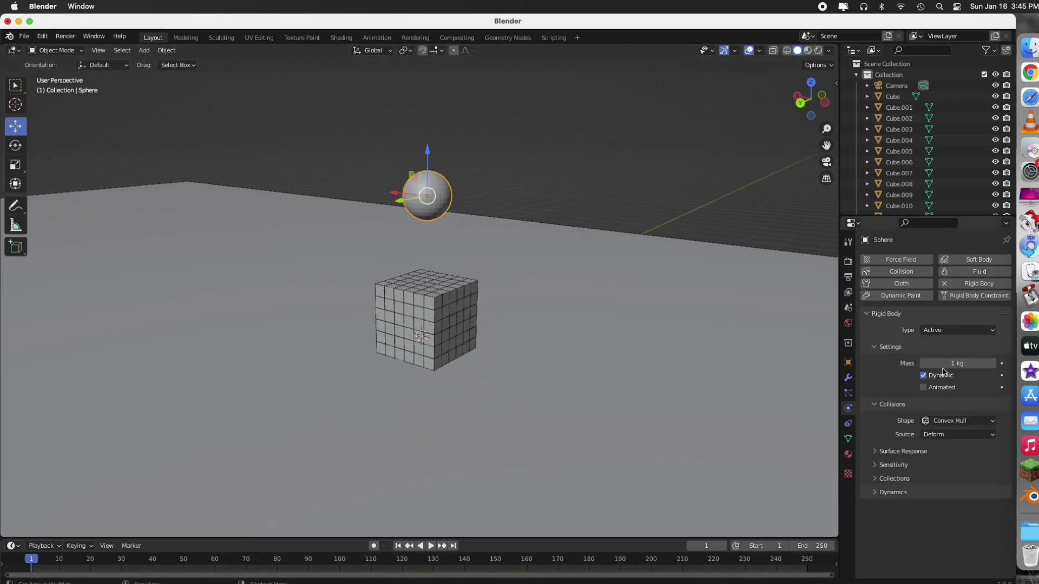
click(945, 363)
text(103)
key(Return)
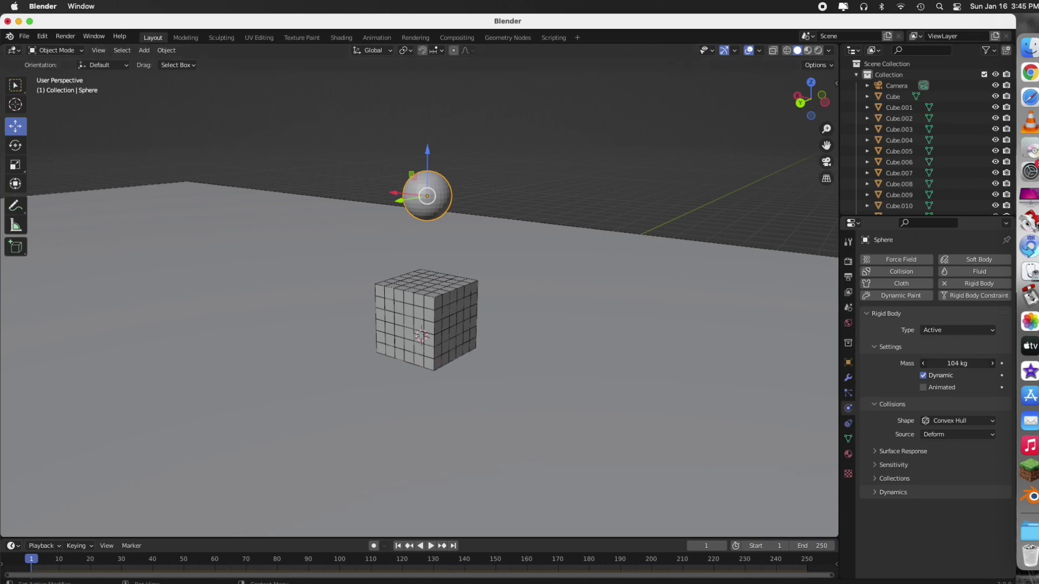
click(993, 364)
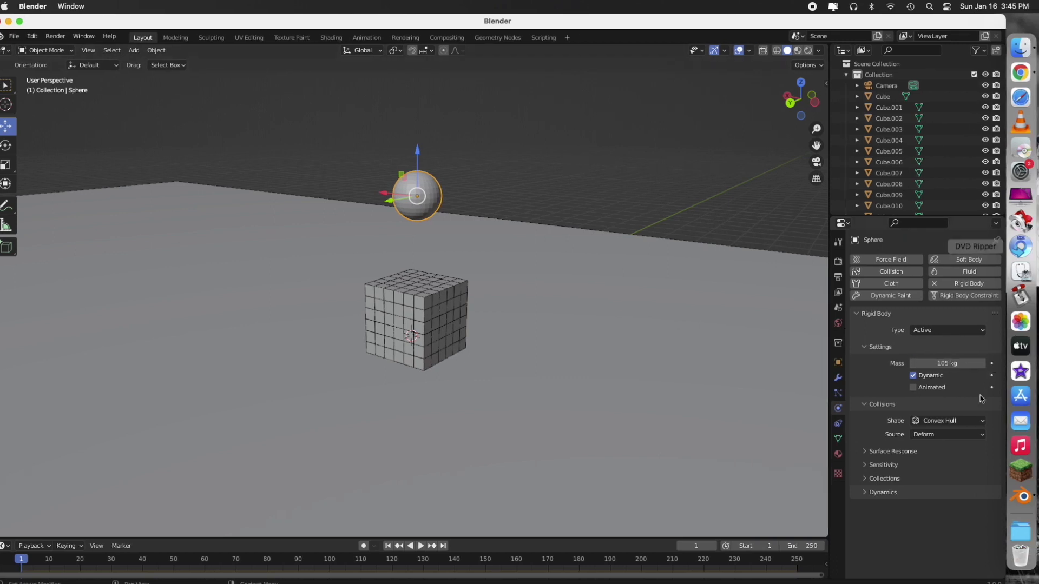
click(936, 422)
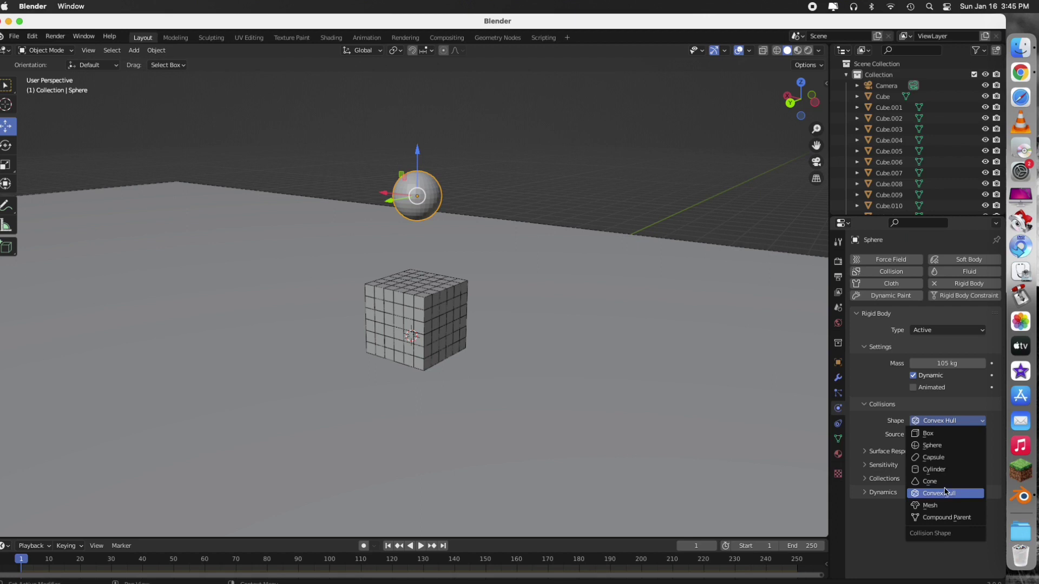
click(938, 445)
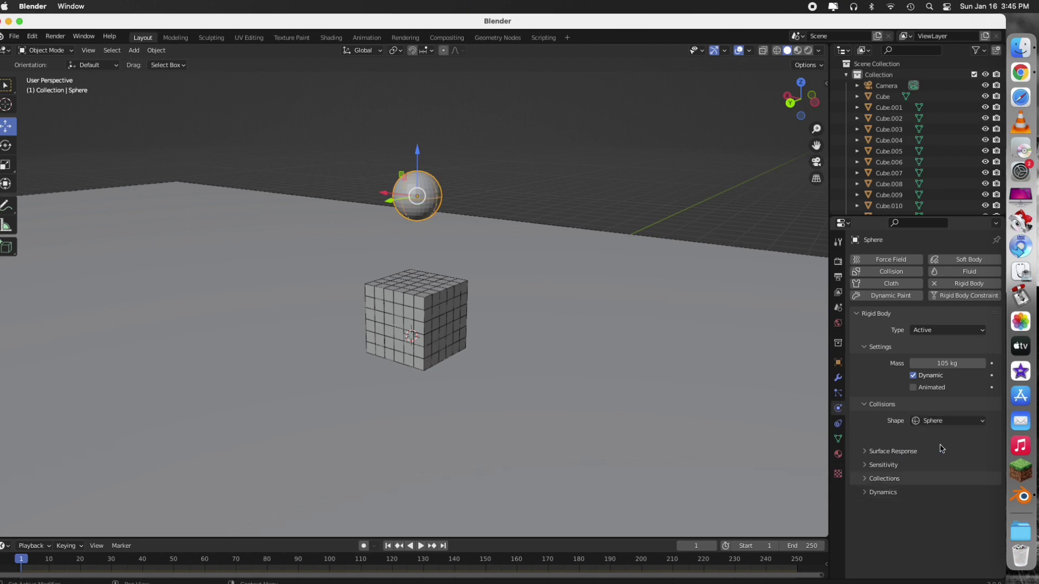
Set the sphere's rigid body mass to 6000 kg
drag(941, 363, 952, 365)
click(951, 366)
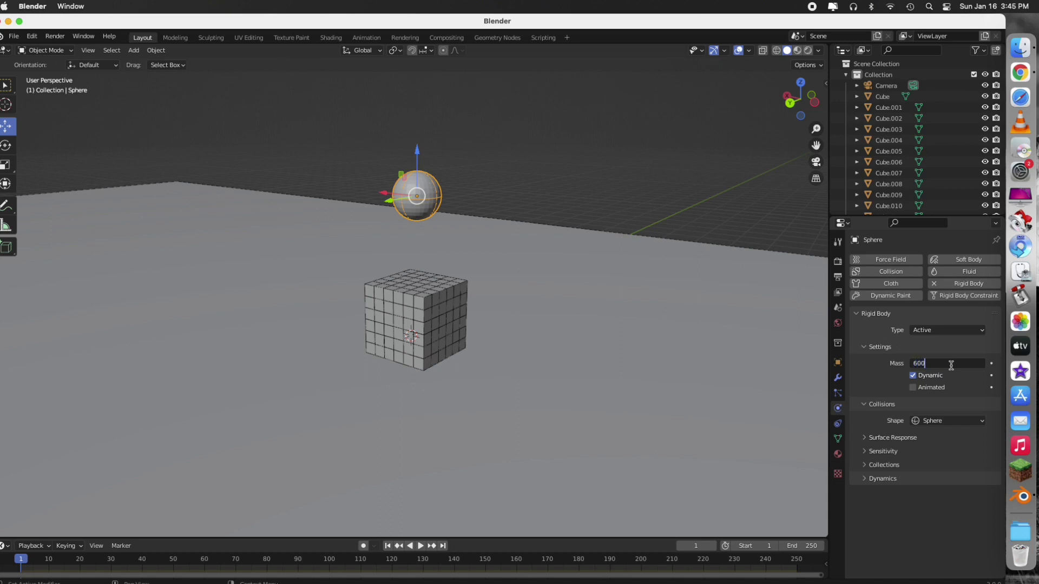
key(Return)
Apply Shade Smooth to the sphere
click(661, 192)
click(416, 189)
right_click(416, 189)
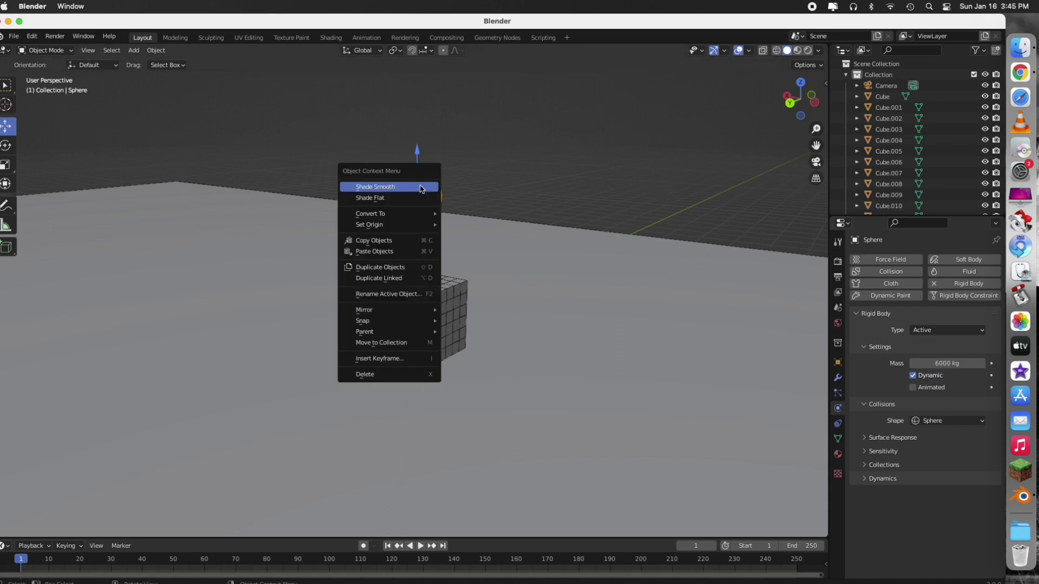
click(411, 191)
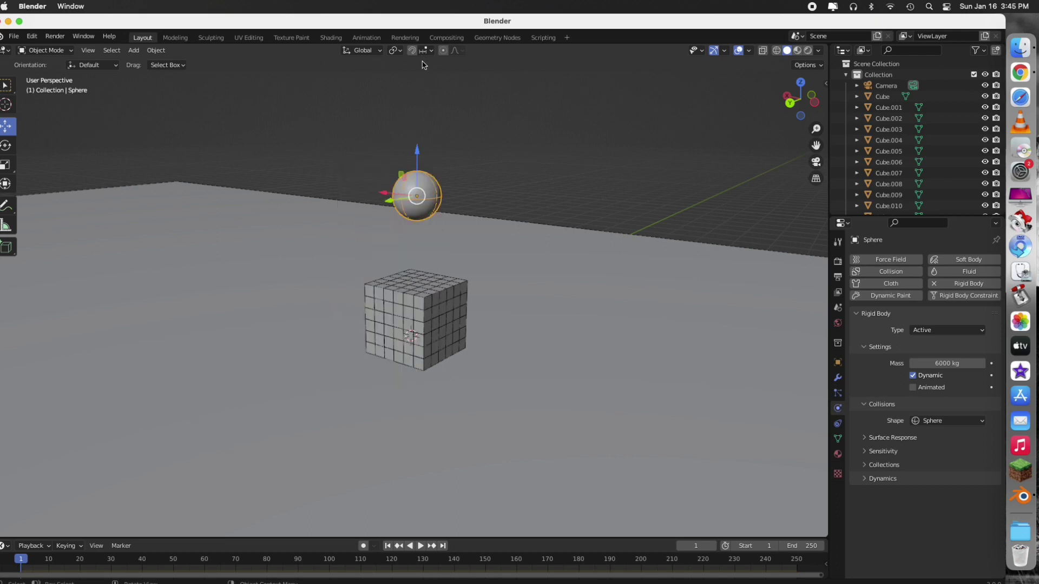
Give the sphere a new mirror-like material with Metallic at 1.000 and Roughness at 0.000
click(330, 37)
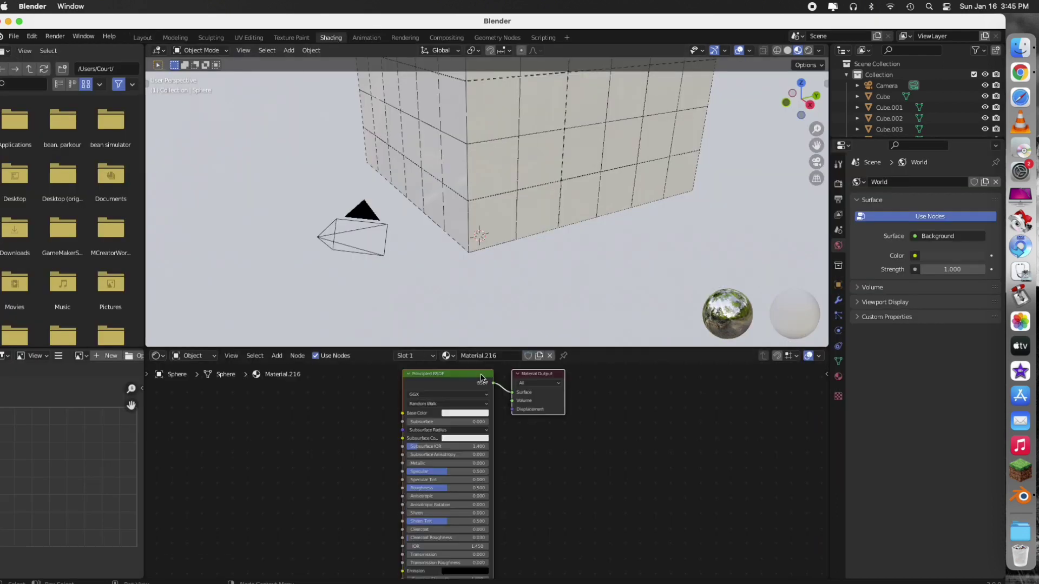
drag(416, 466, 403, 488)
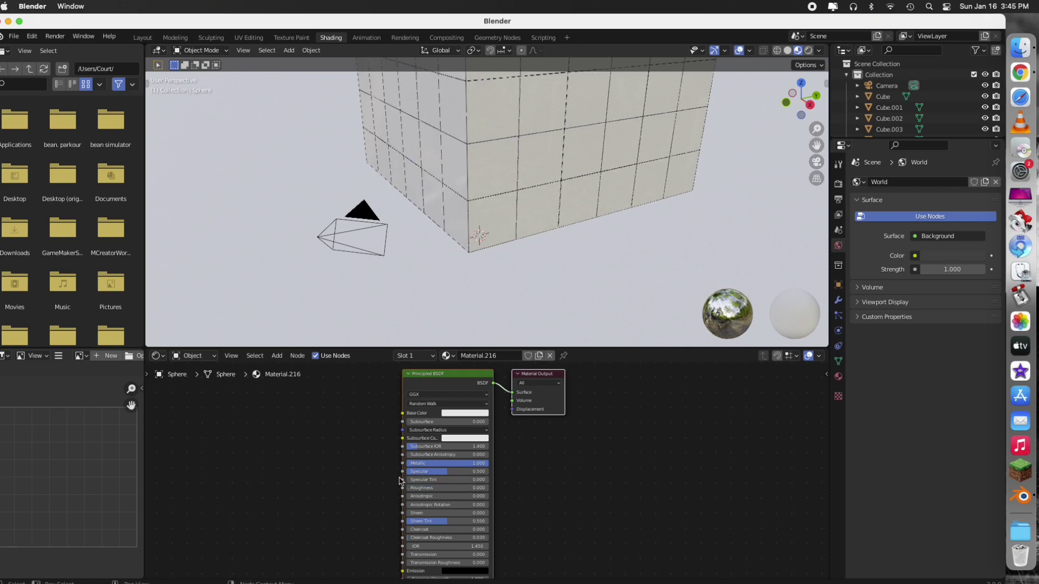
click(142, 37)
click(408, 124)
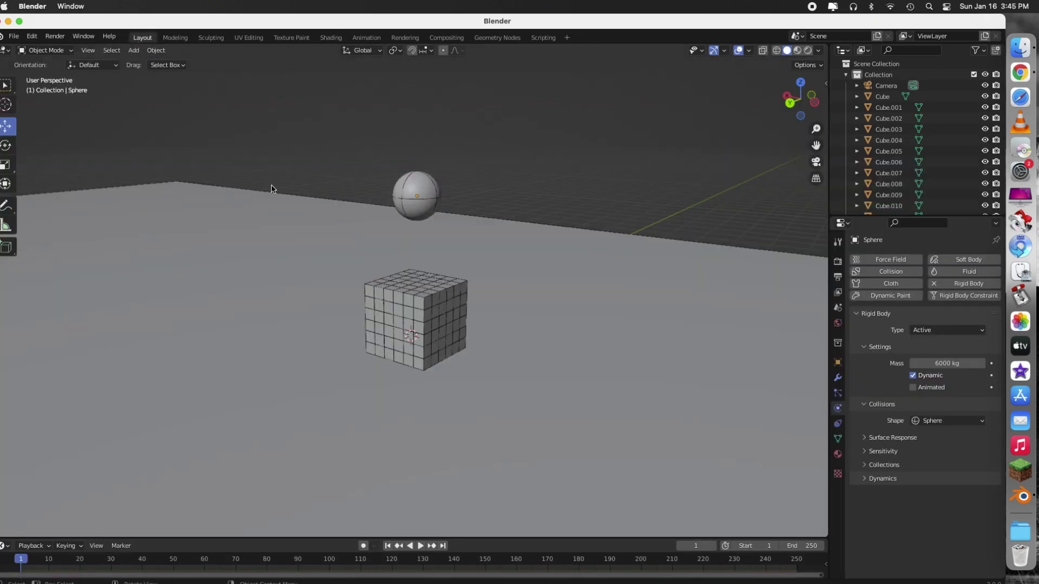
Add a second plane about 60 m up along Z above the sphere and scale it up
click(133, 50)
mouse_move(197, 63)
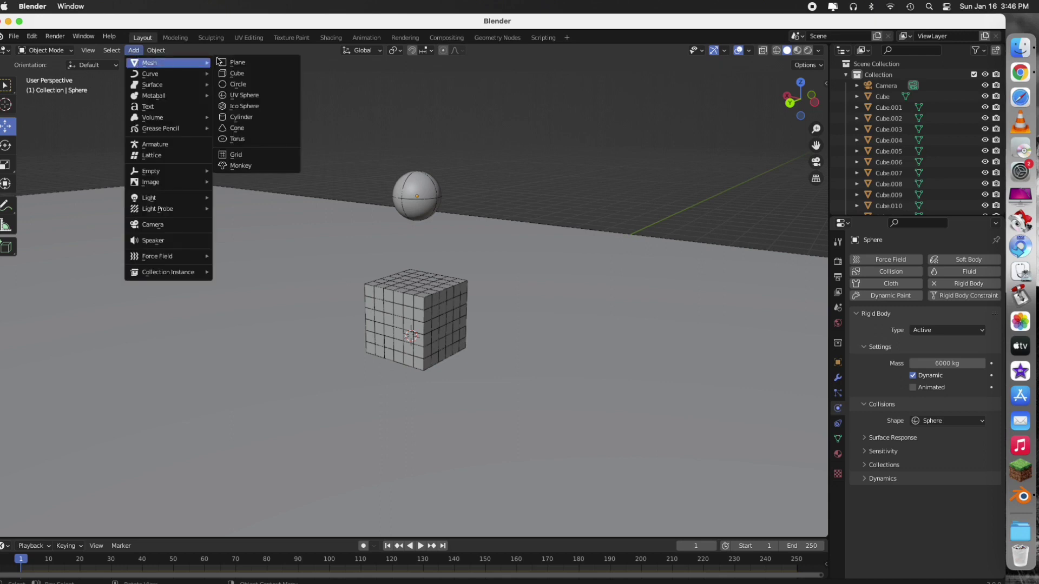
click(237, 63)
scroll(414, 313, down, 2)
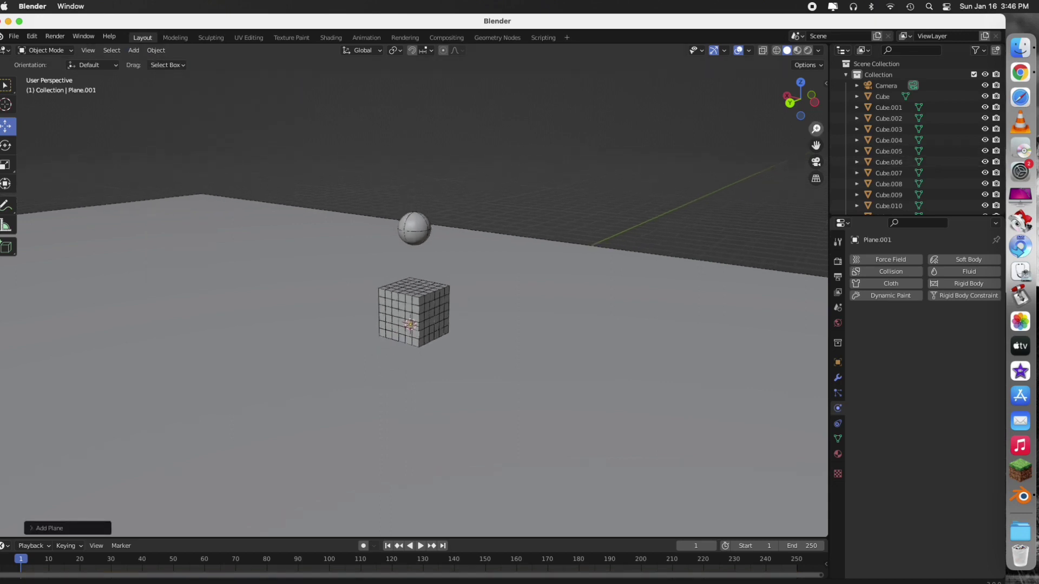
scroll(578, 260, down, 2)
drag(413, 278, 410, 166)
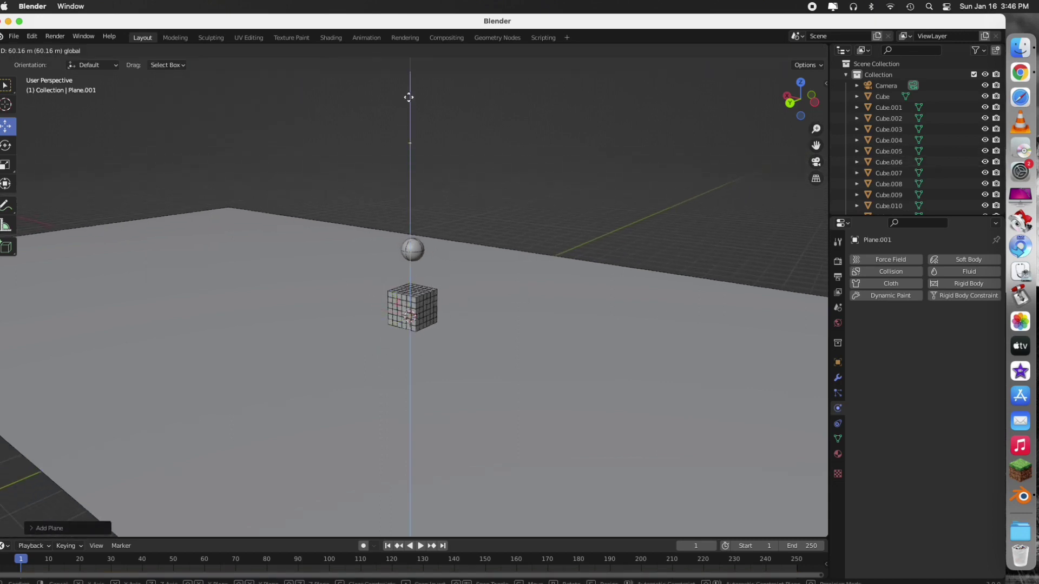
drag(409, 98, 410, 99)
key(s)
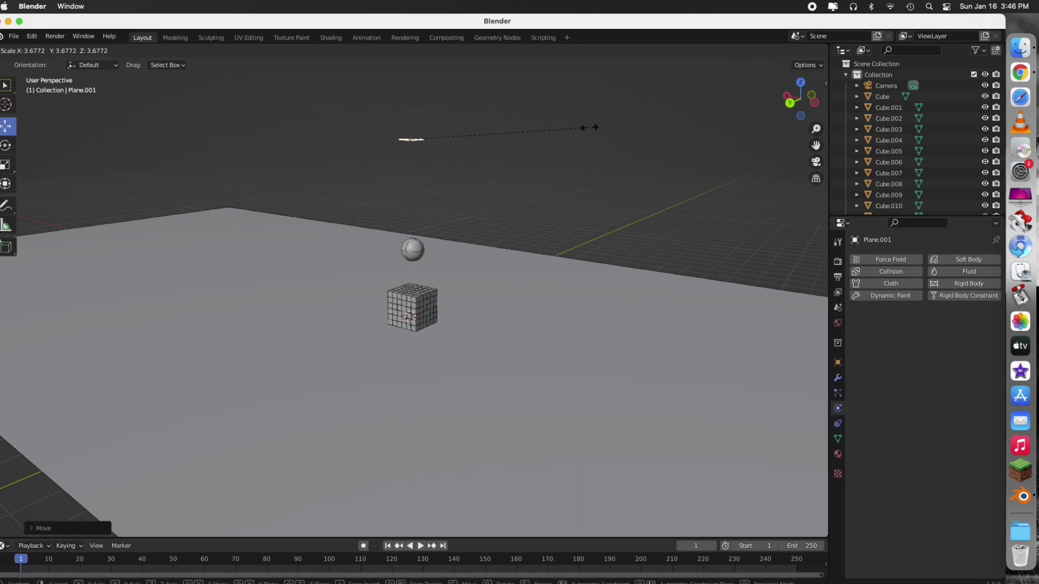
click(630, 125)
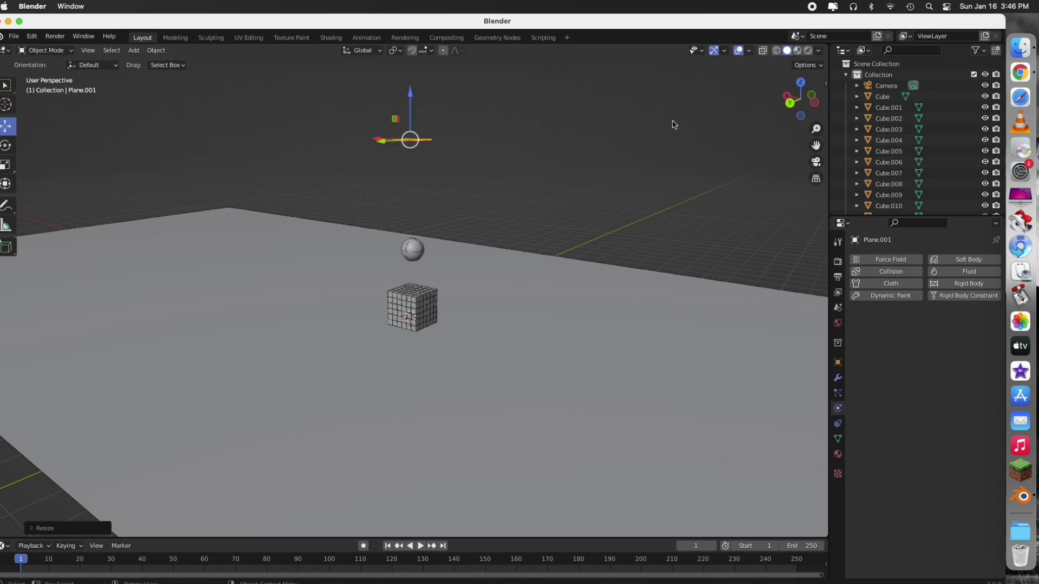
Give the overhead plane a new material with white Emission and an Emission Strength of about 21
click(332, 38)
click(510, 356)
scroll(438, 476, down, 10)
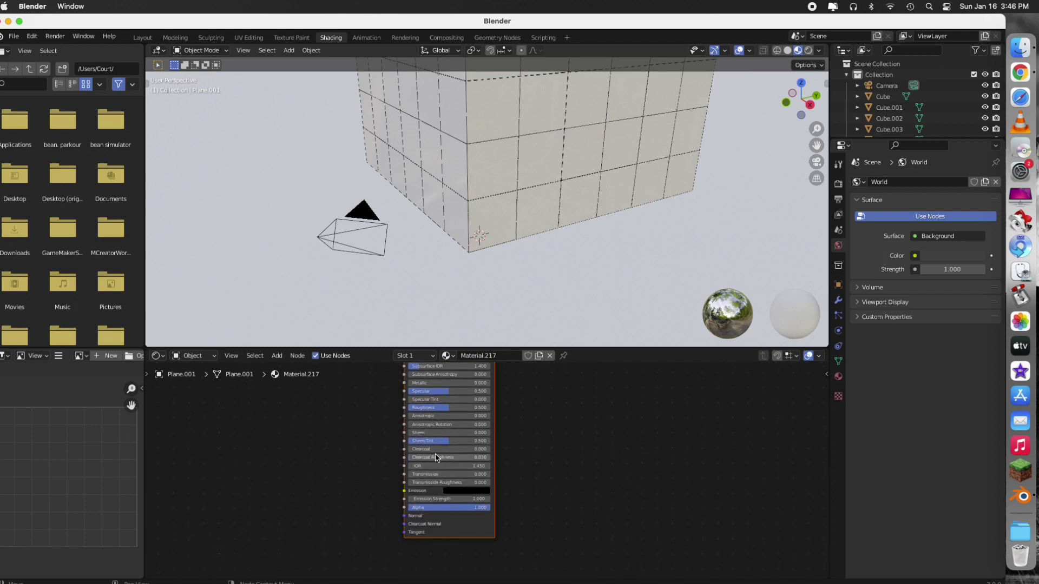
click(467, 491)
drag(508, 435, 508, 383)
scroll(504, 449, up, 5)
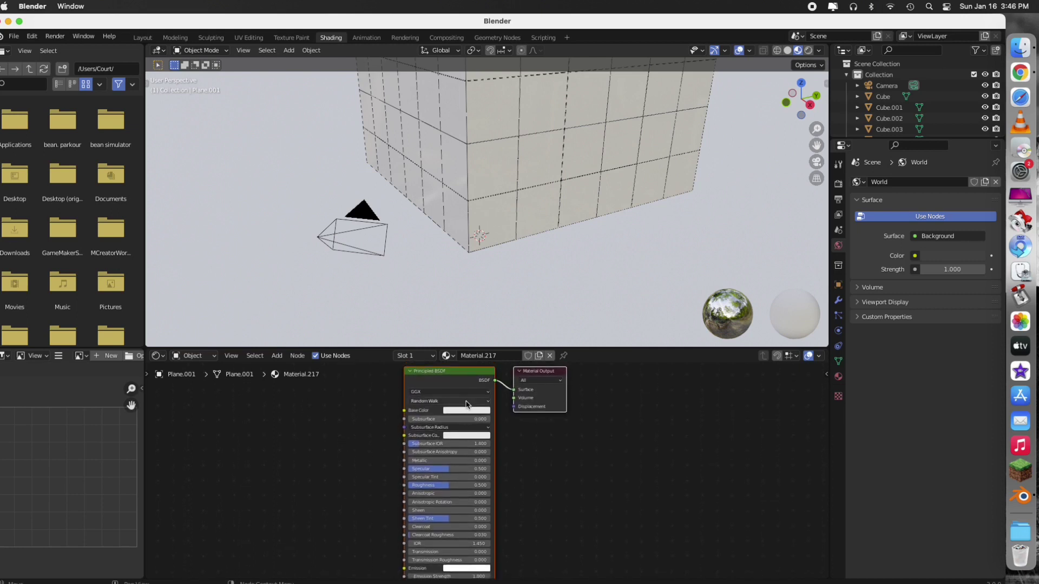
scroll(487, 498, down, 3)
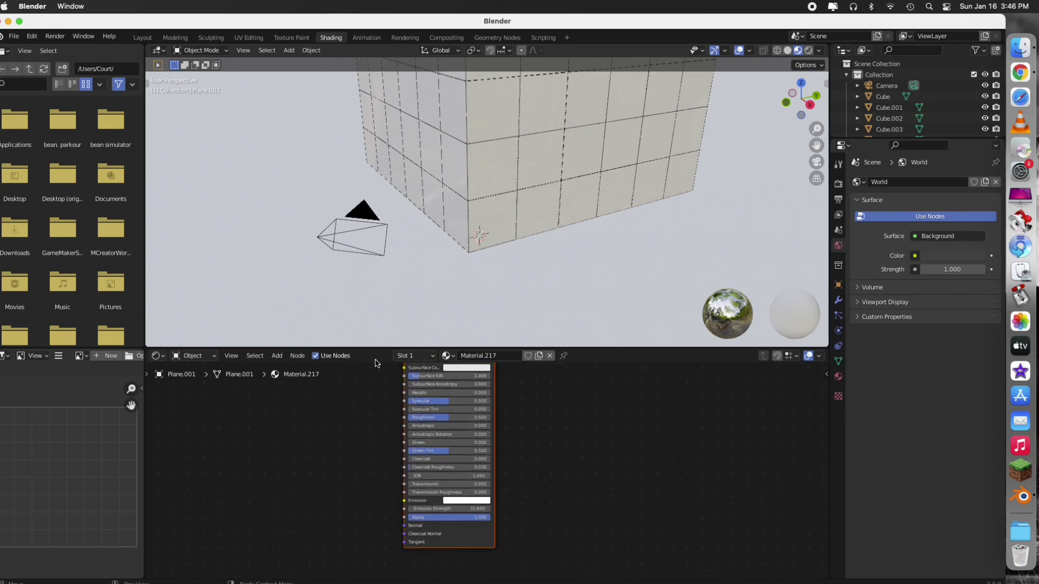
click(147, 38)
Show the viewport in Rendered shading and set the render engine to Cycles
key(ctrl+grave)
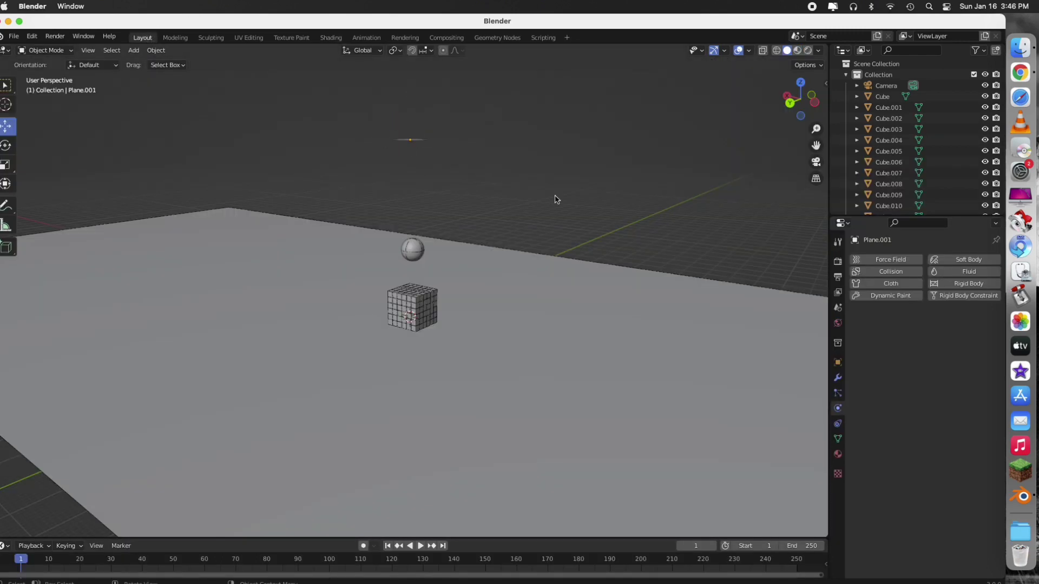
click(809, 50)
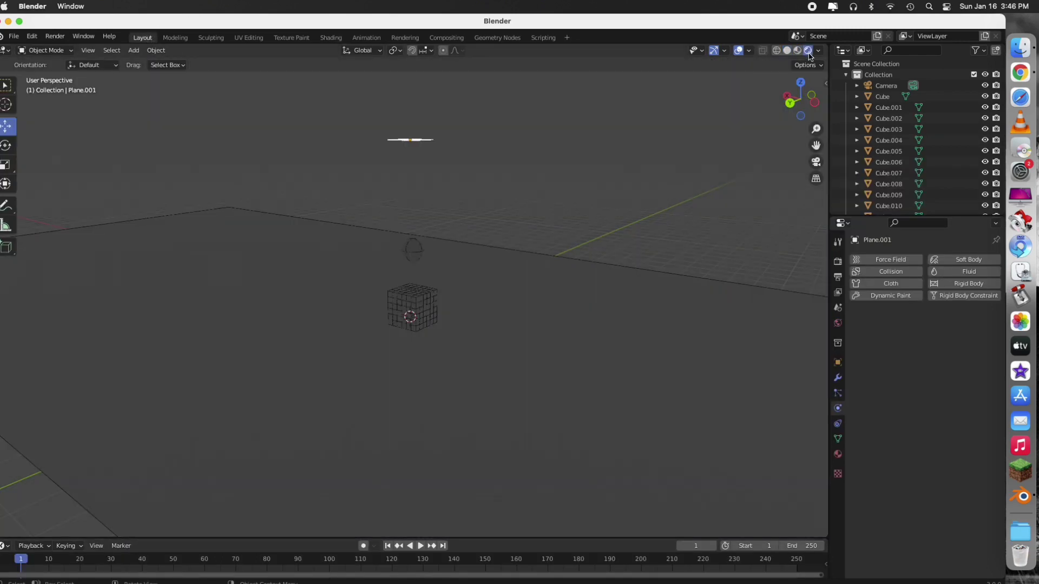
click(838, 262)
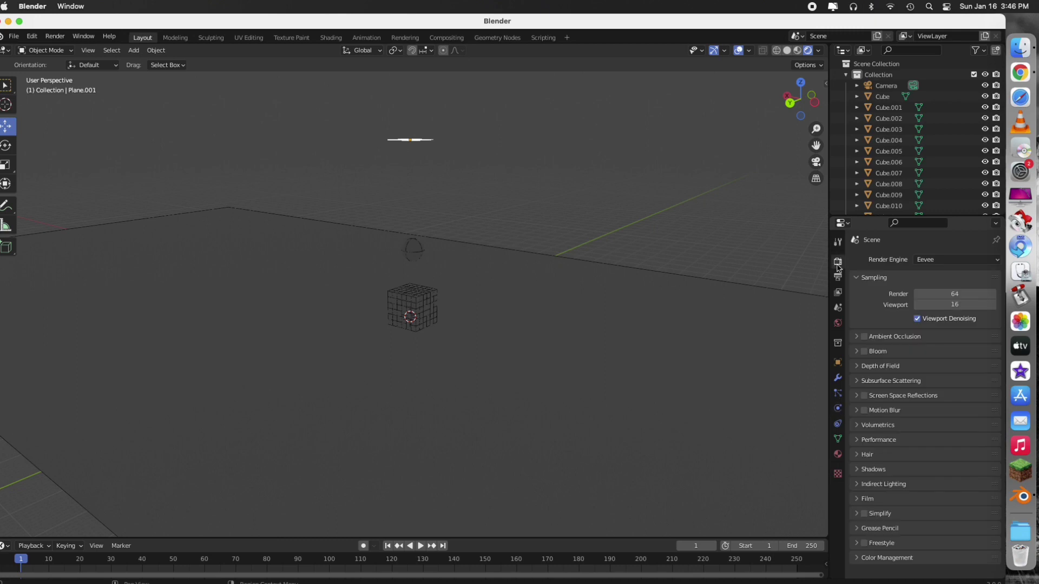
click(923, 261)
click(932, 297)
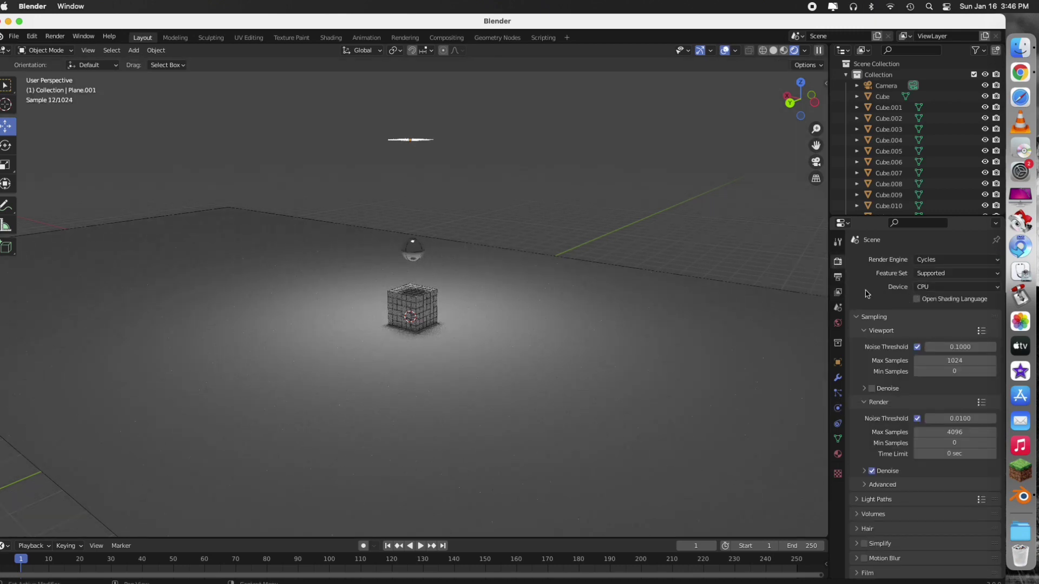
Limit the viewport Max Samples to 200 and enable viewport denoising with OpenImageDenoise
click(940, 361)
key(Return)
click(872, 389)
click(914, 389)
click(920, 406)
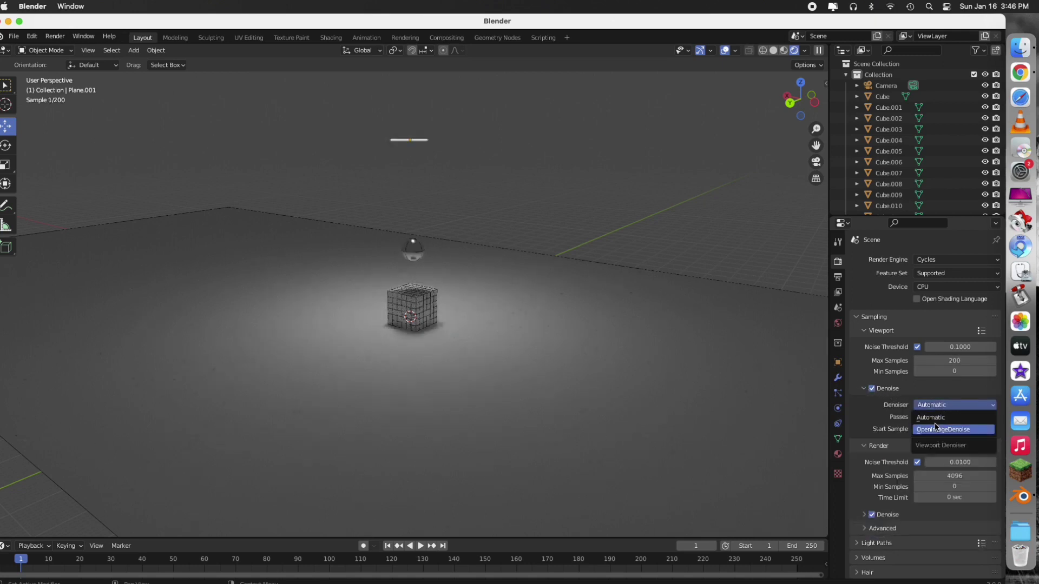
click(937, 426)
Set the viewport denoiser's Passes to Albedo and Normal, Prefilter to Accurate and Start Sample to 200
click(938, 417)
click(933, 454)
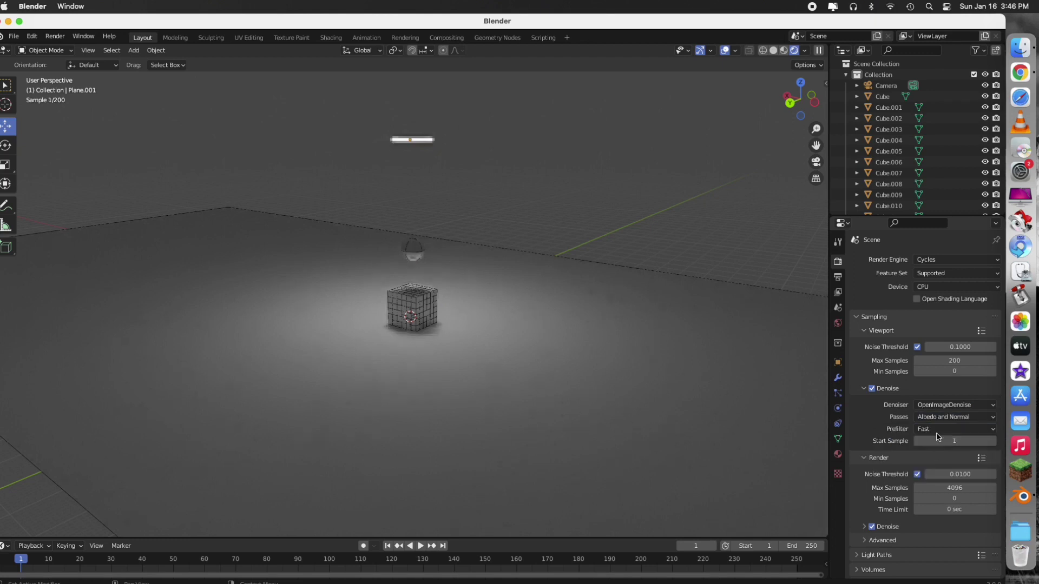
click(936, 429)
click(934, 468)
click(935, 441)
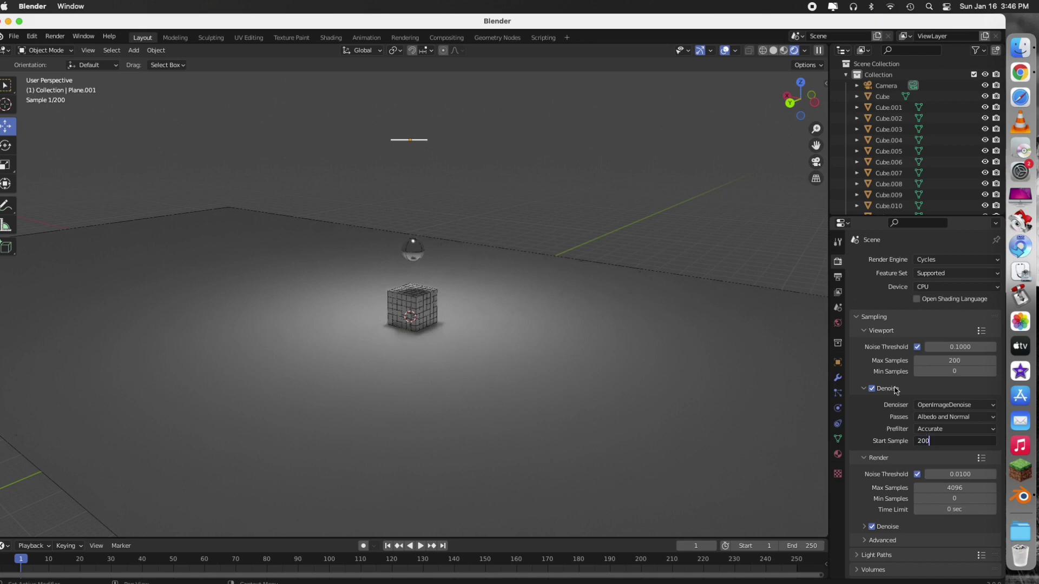
key(Return)
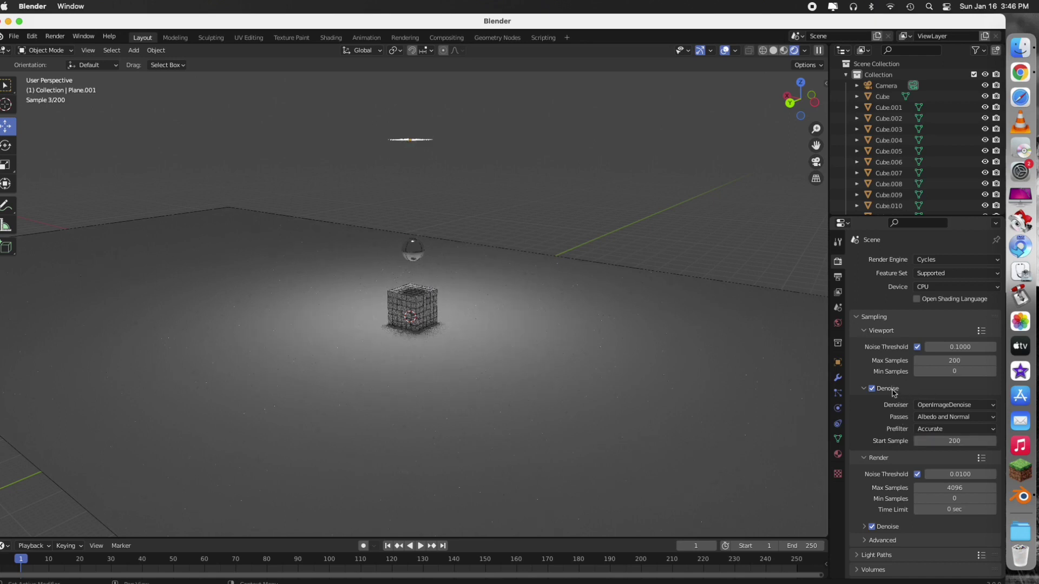
click(892, 390)
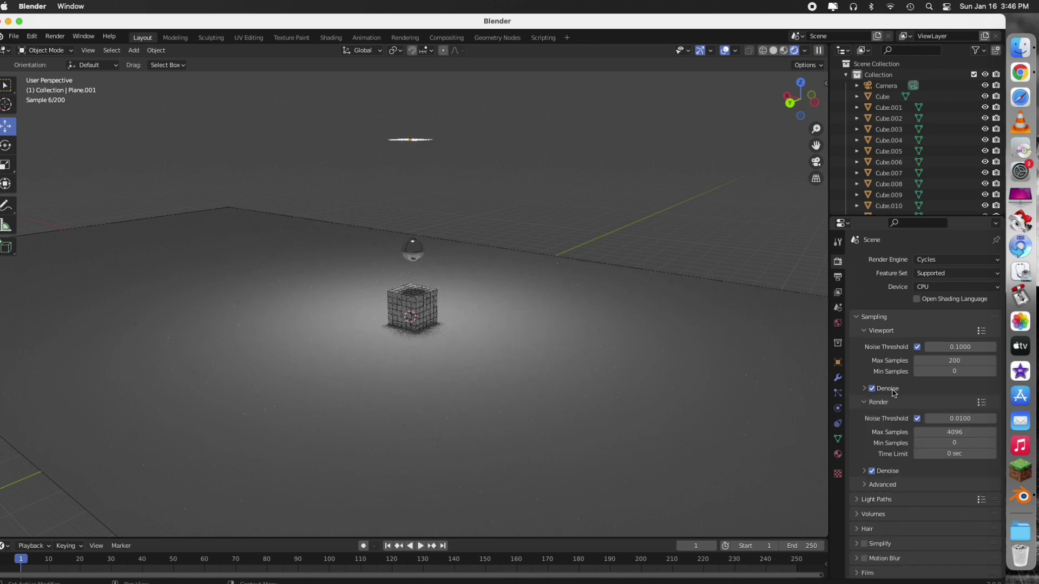
Switch the Cycles render device to GPU Compute
click(921, 287)
click(931, 312)
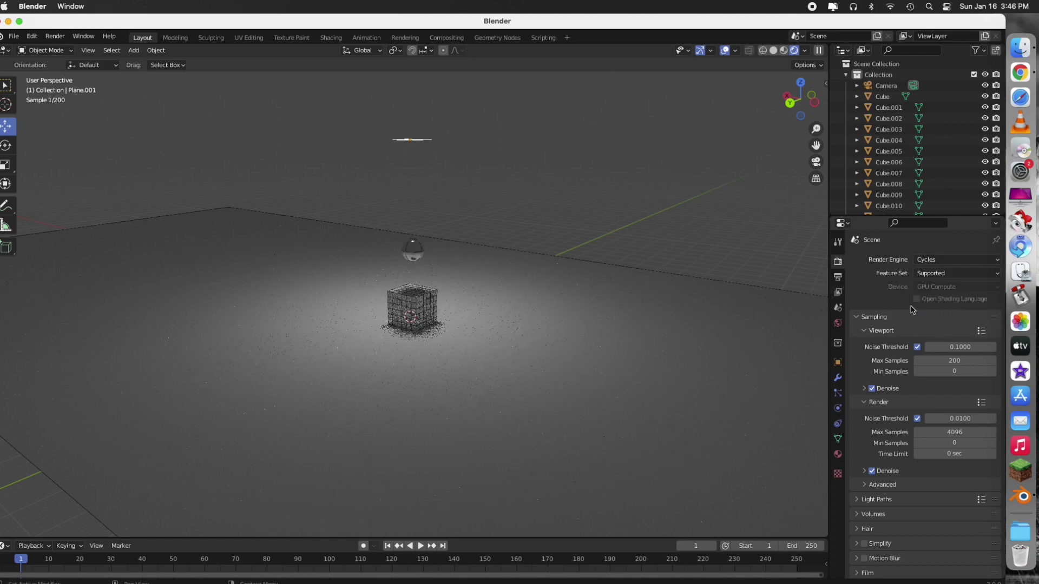
Set the render output to a file named yes in the Downloads folder, with FFmpeg Video as the file format
click(837, 278)
scroll(919, 452, down, 2)
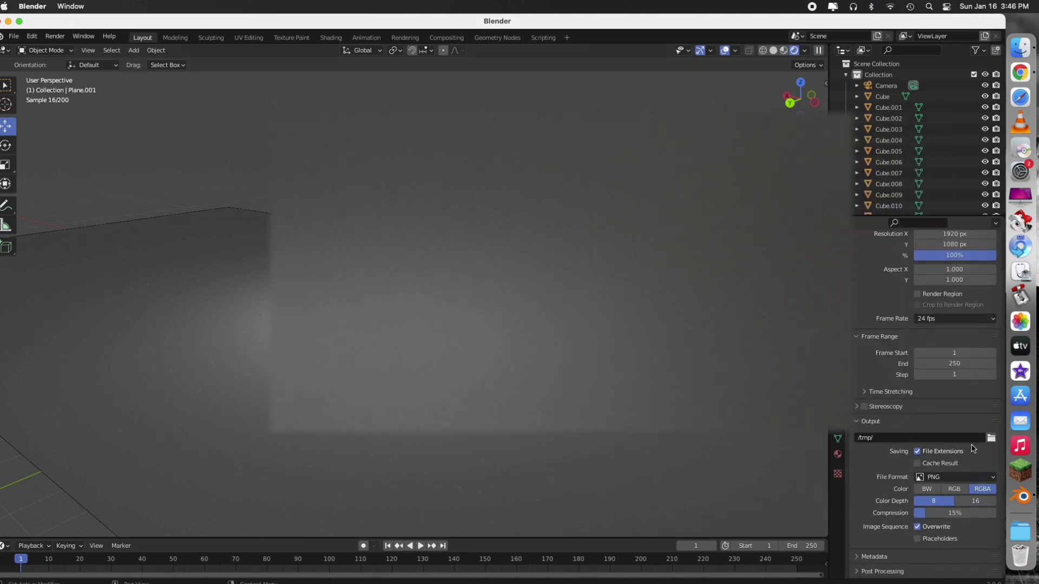
click(991, 437)
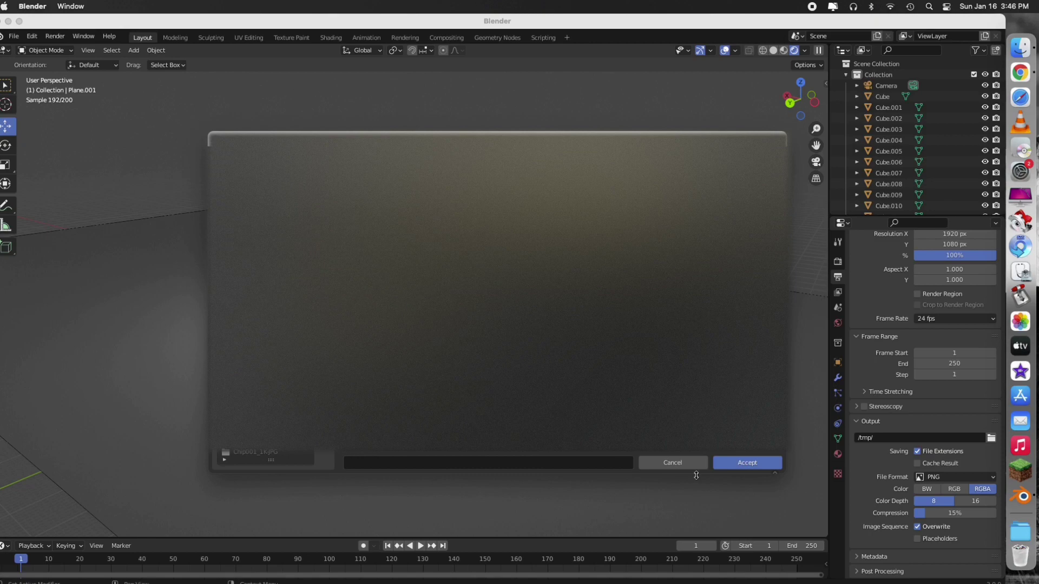
click(580, 460)
click(761, 463)
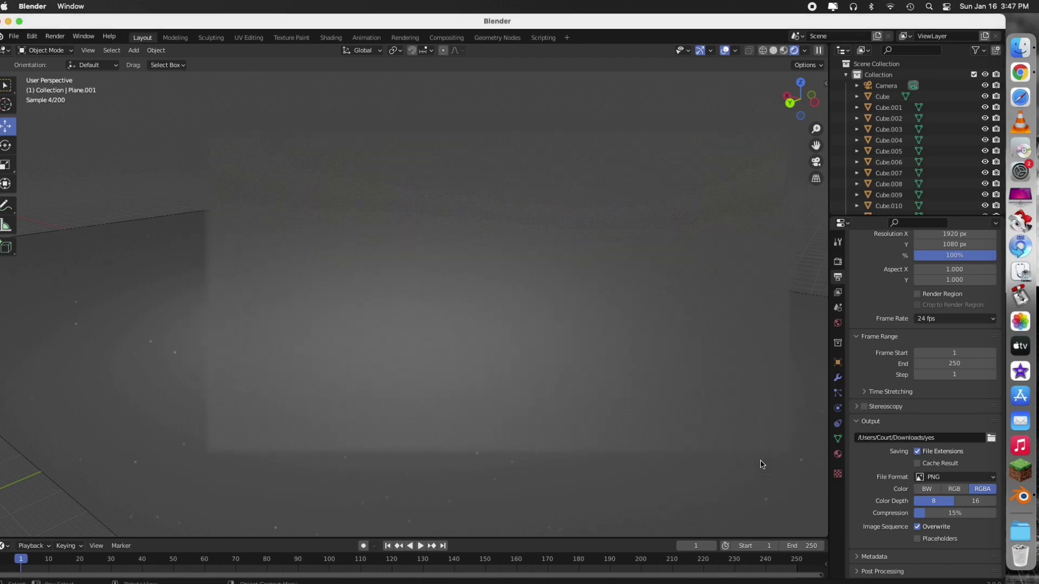
click(958, 477)
click(959, 532)
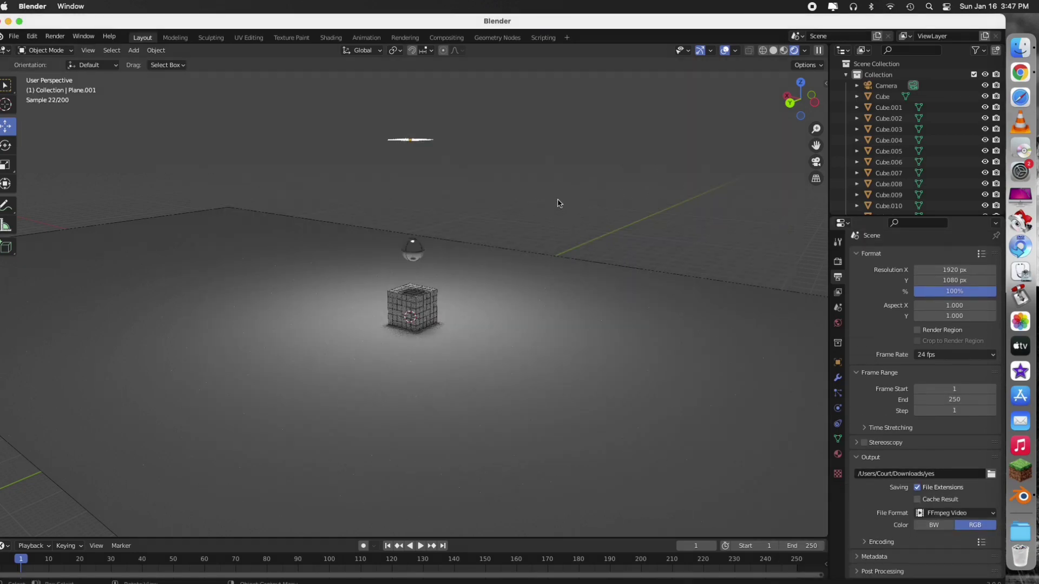
Set the World background color to black
click(838, 323)
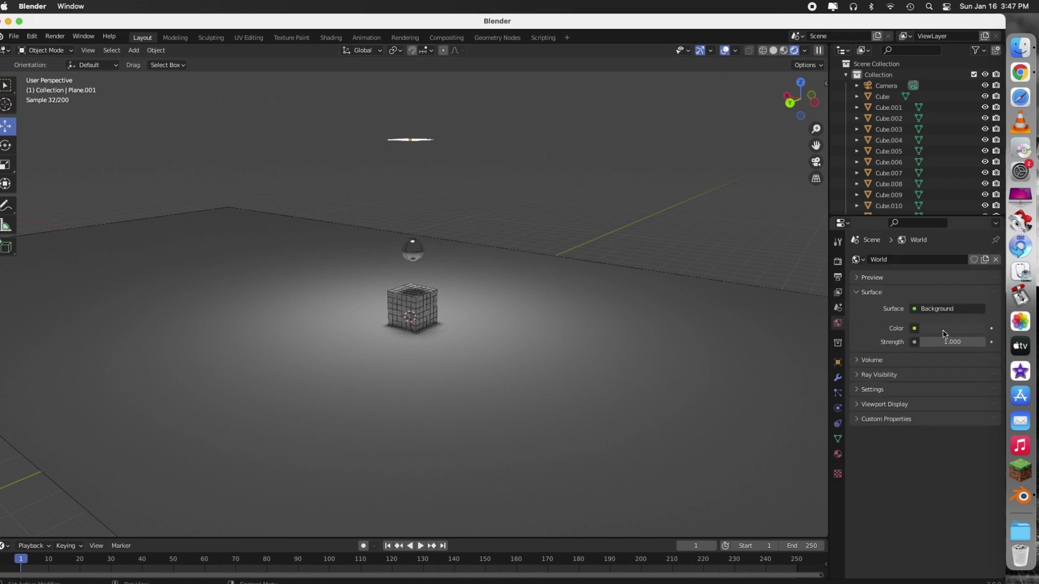
click(943, 329)
click(978, 249)
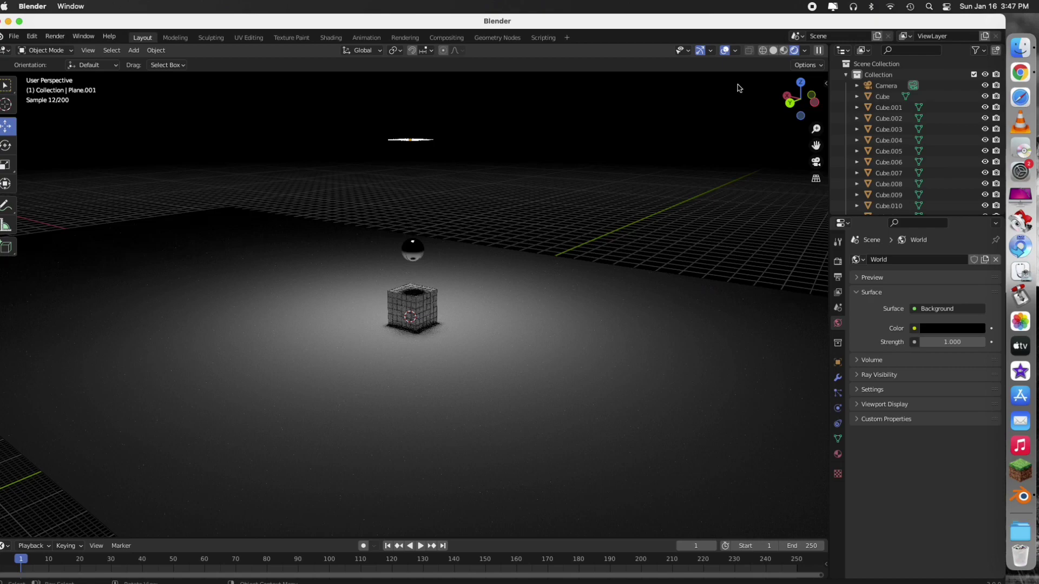
Inspect the rendered sphere and cube block up close with overlays hidden, and return to Solid shading with overlays shown
click(725, 50)
scroll(419, 140, up, 5)
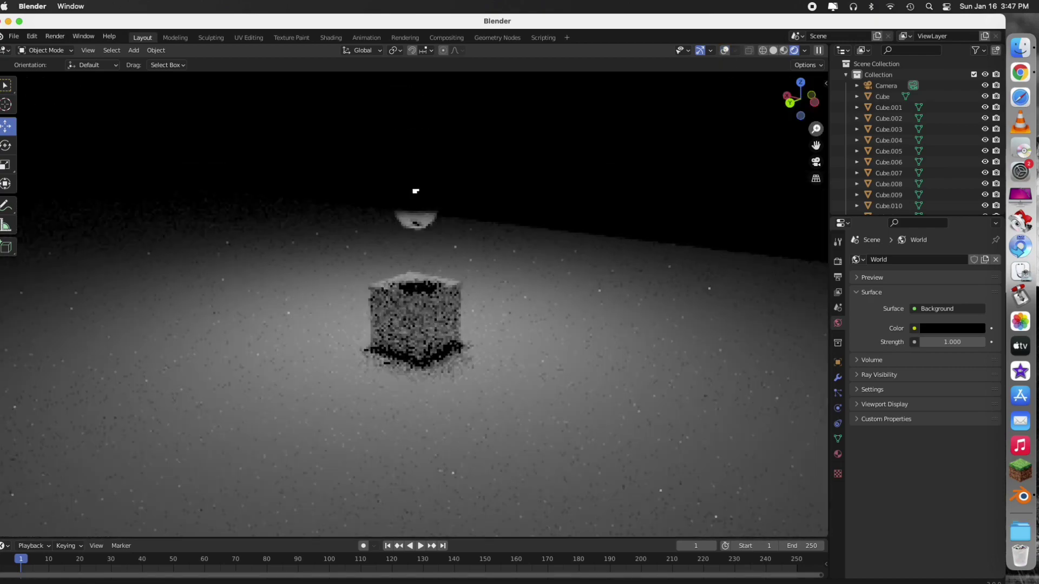
scroll(419, 139, up, 4)
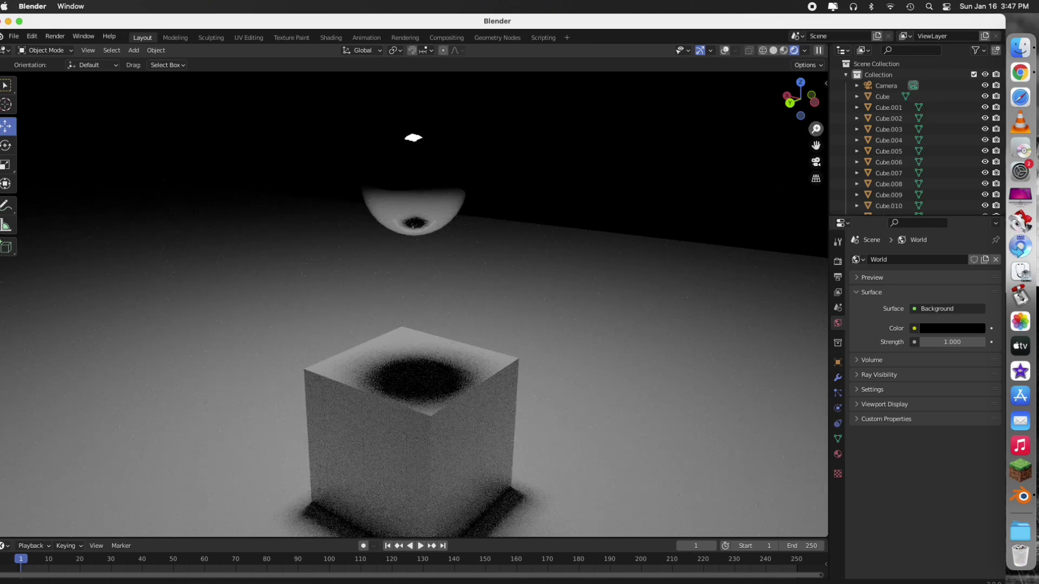
drag(817, 128, 816, 162)
click(725, 51)
click(774, 50)
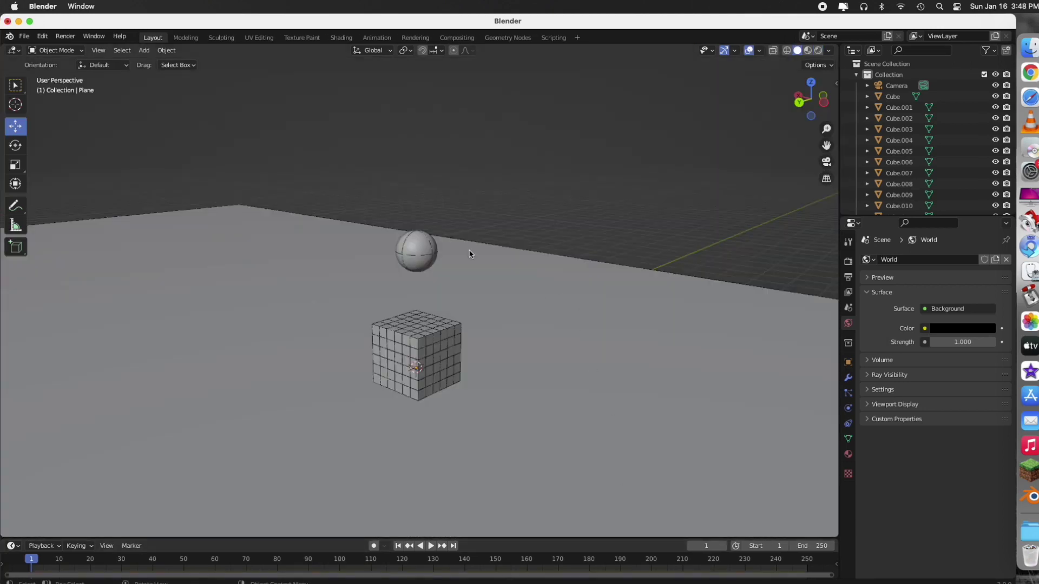
Play the simulation to check how the sphere scatters the cubes, and return to frame 1
drag(838, 112, 693, 240)
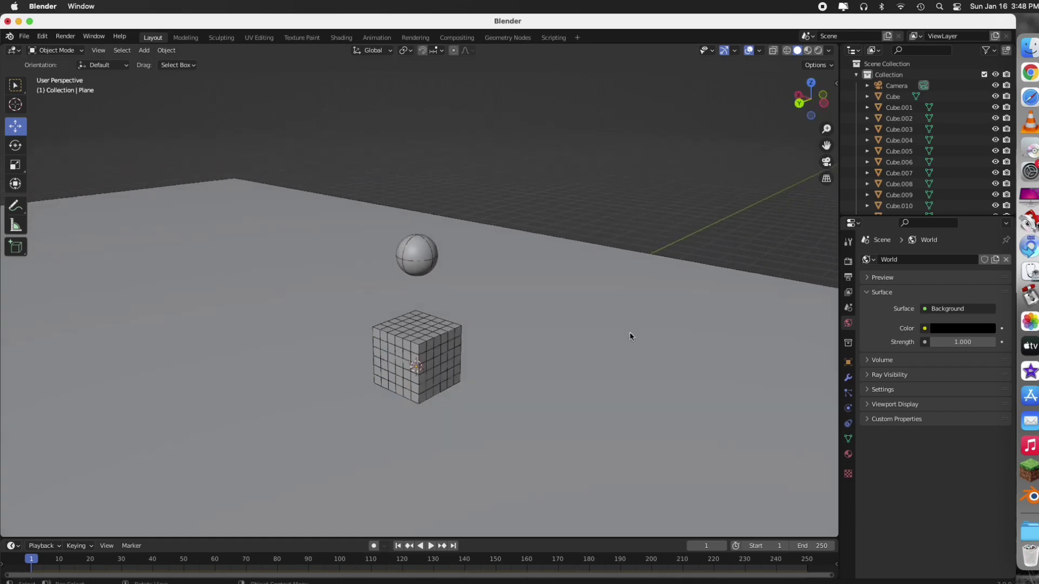
click(432, 546)
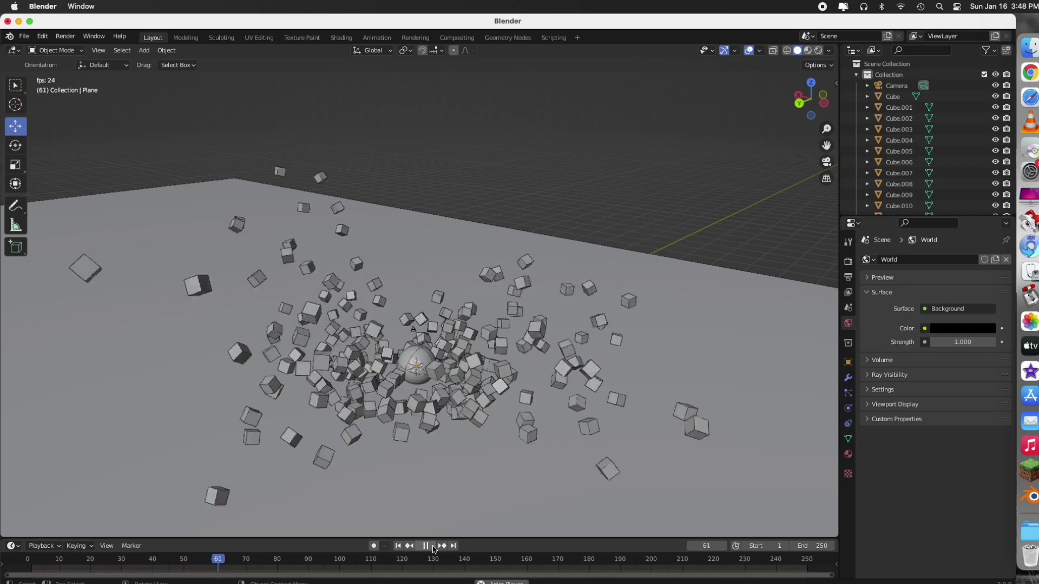
click(433, 546)
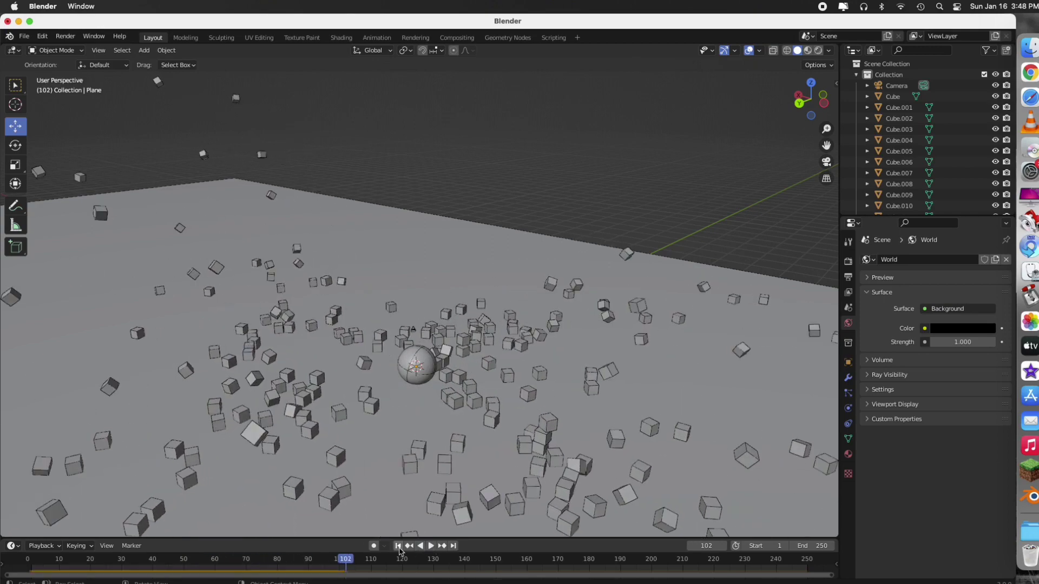
key(shift+Left)
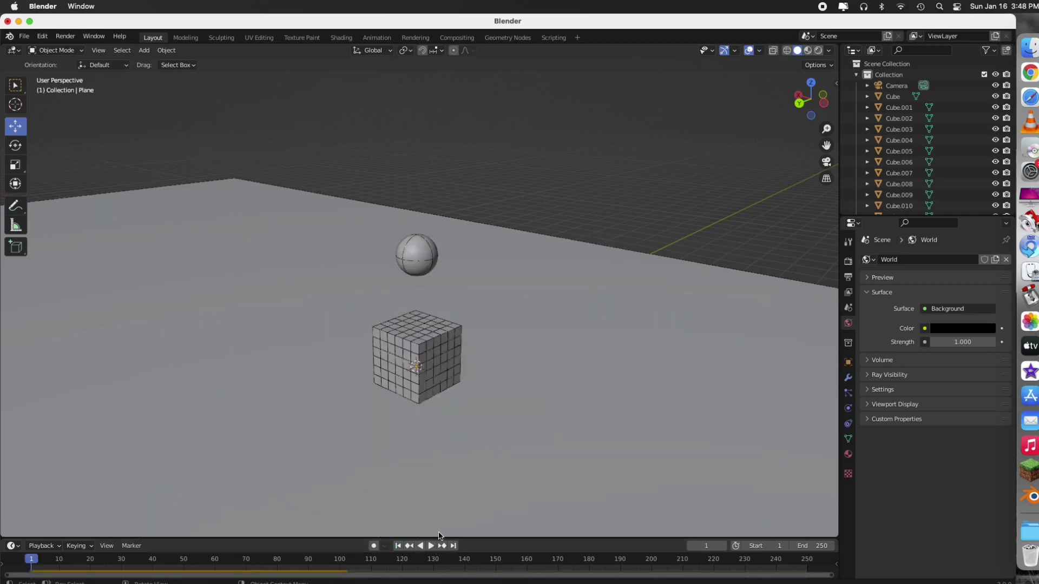
Set the Rigid Body World simulation Speed to 2
click(848, 307)
click(891, 383)
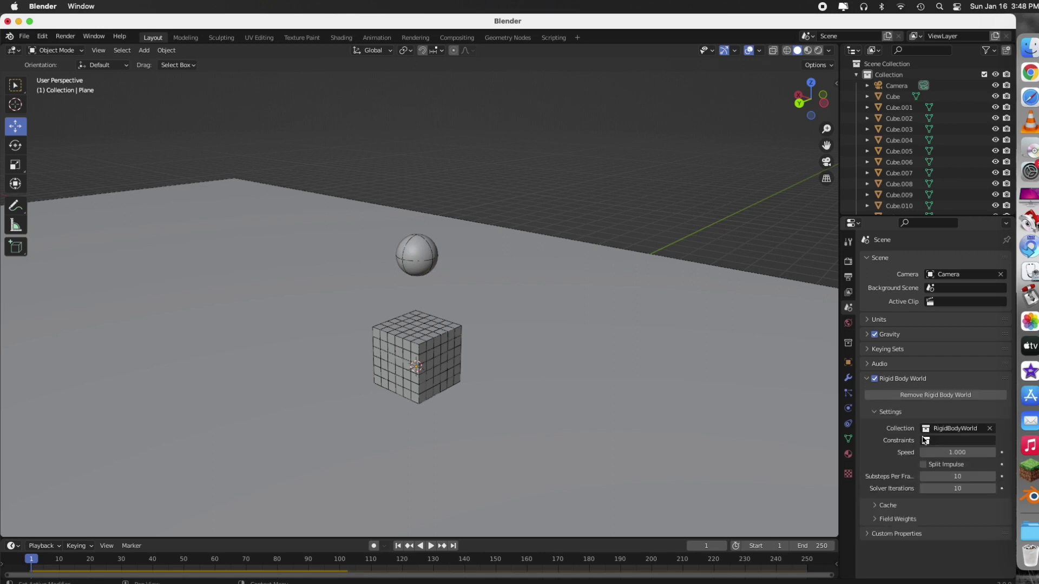
click(971, 453)
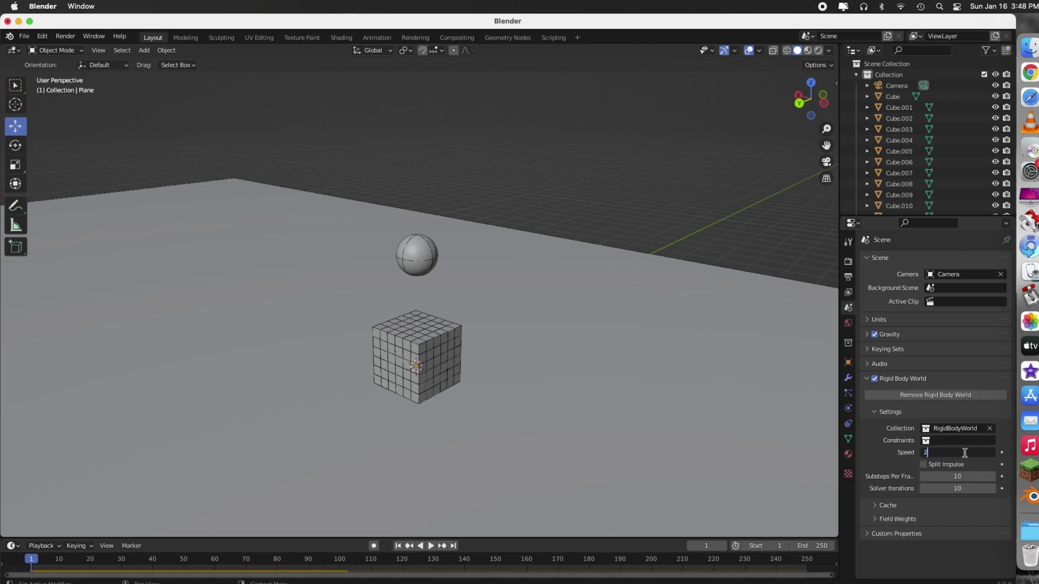
key(Return)
Replay the sphere drop at the new simulation speed and rewind to the first frame
click(848, 262)
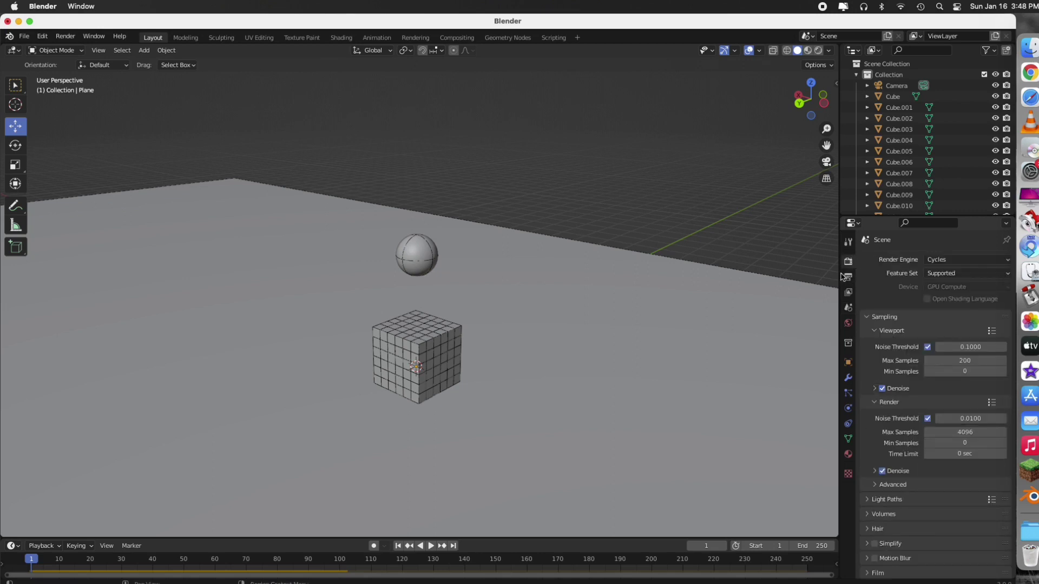
click(429, 547)
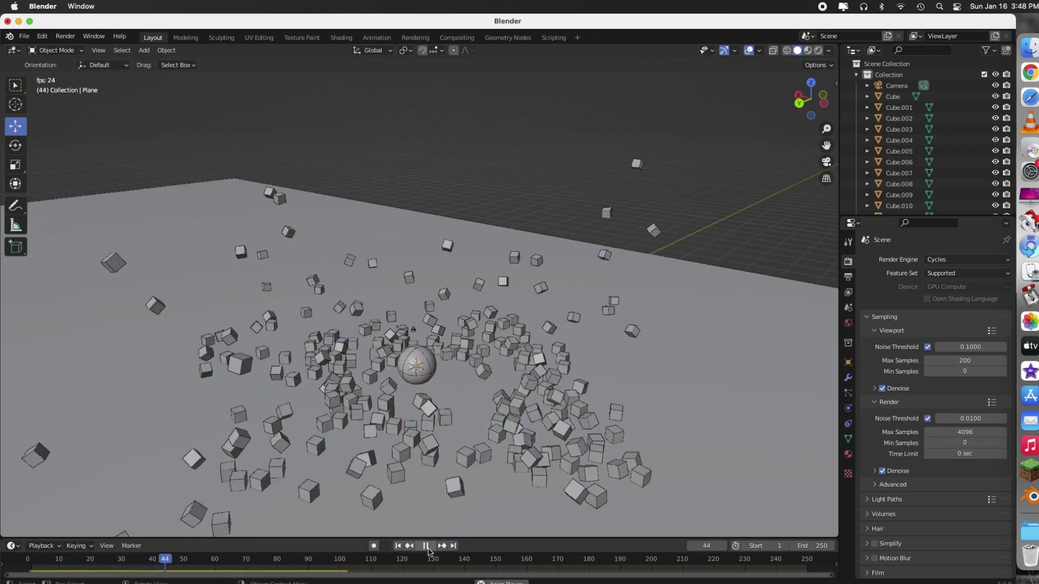
click(426, 547)
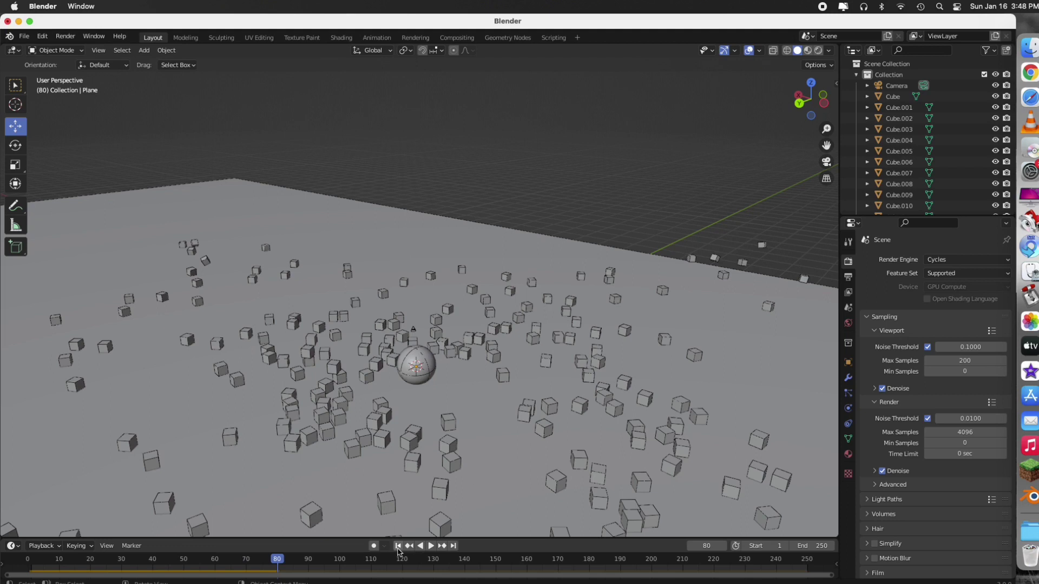
click(398, 547)
Scale the ground plane up uniformly to about 2074 m by 906 m
click(363, 305)
scroll(363, 304, up, 2)
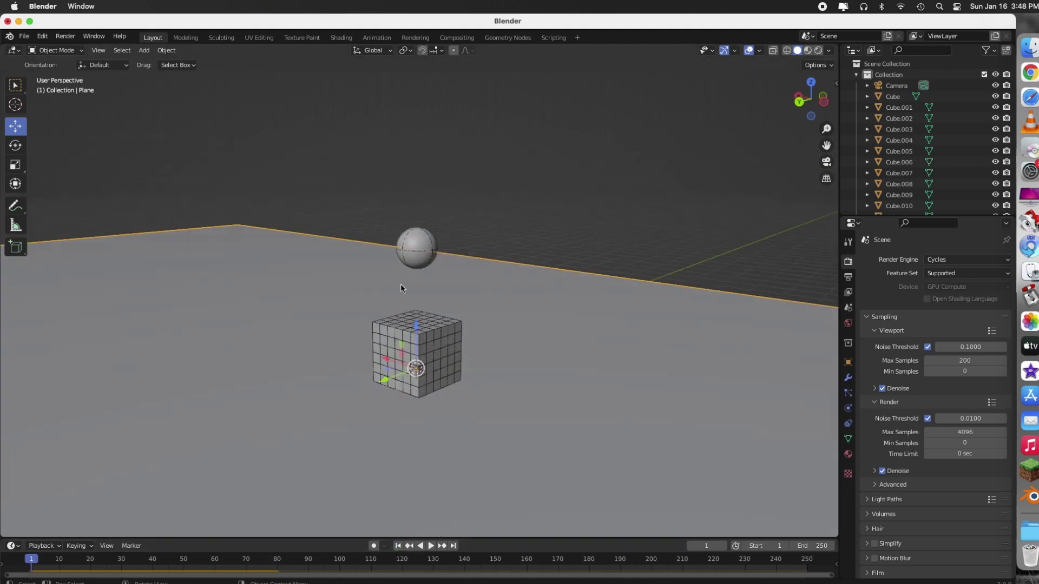
key(s)
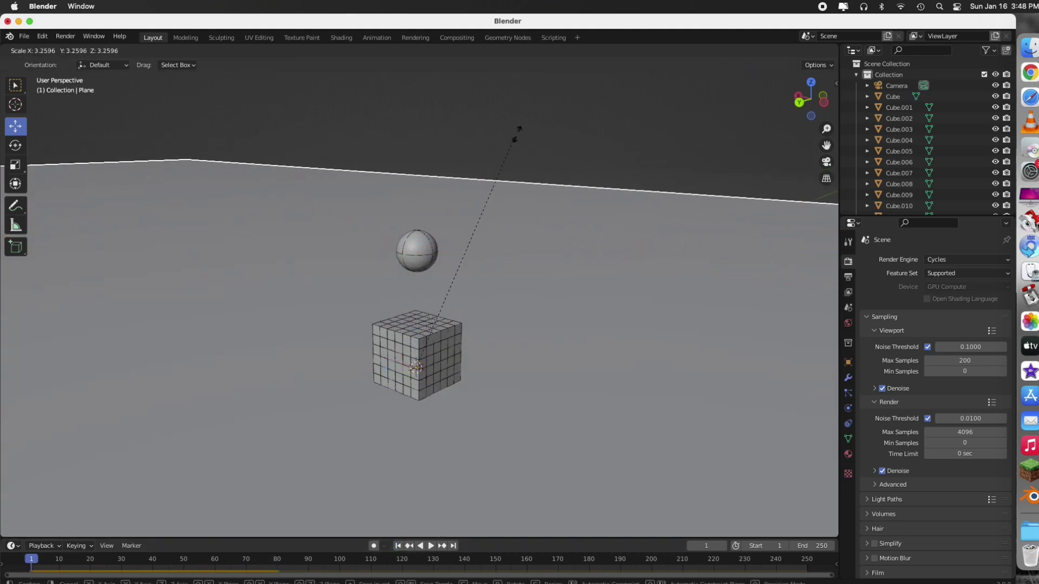
click(561, 128)
Look through the camera, lock it to the view, and frame the sphere and the whole cube block
click(706, 162)
click(826, 162)
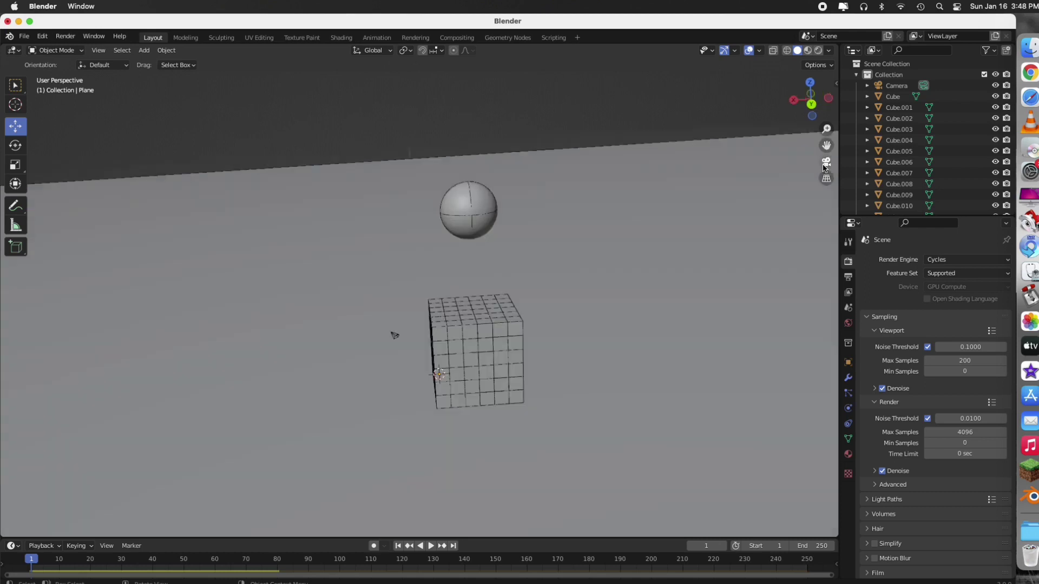
click(836, 84)
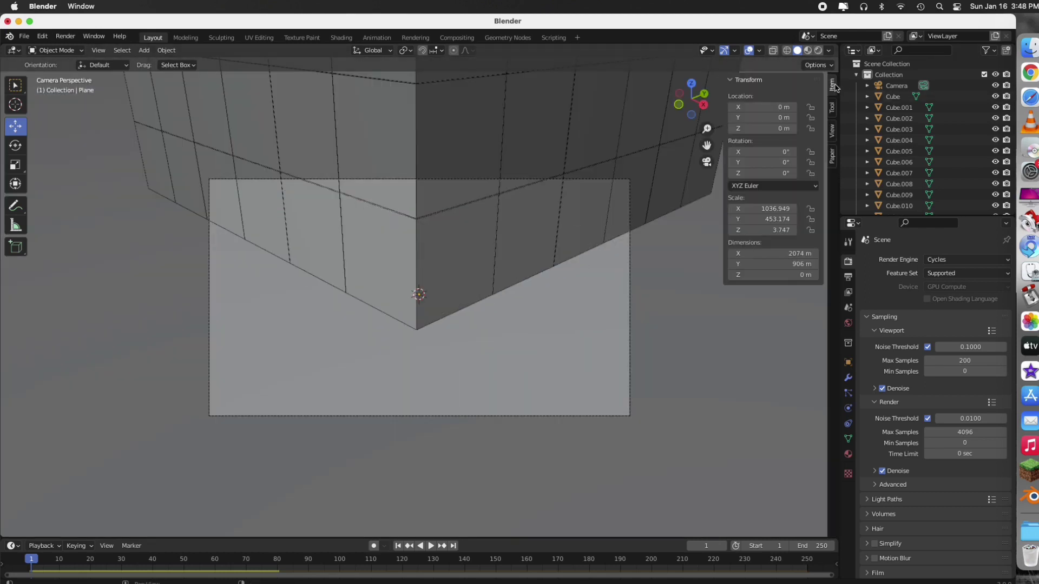
click(832, 131)
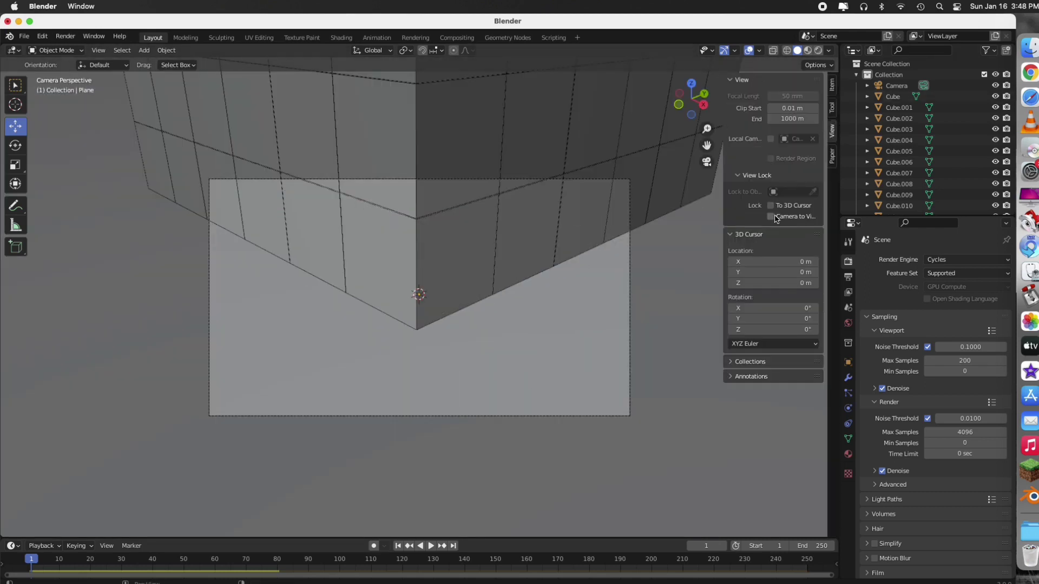
drag(722, 126, 826, 161)
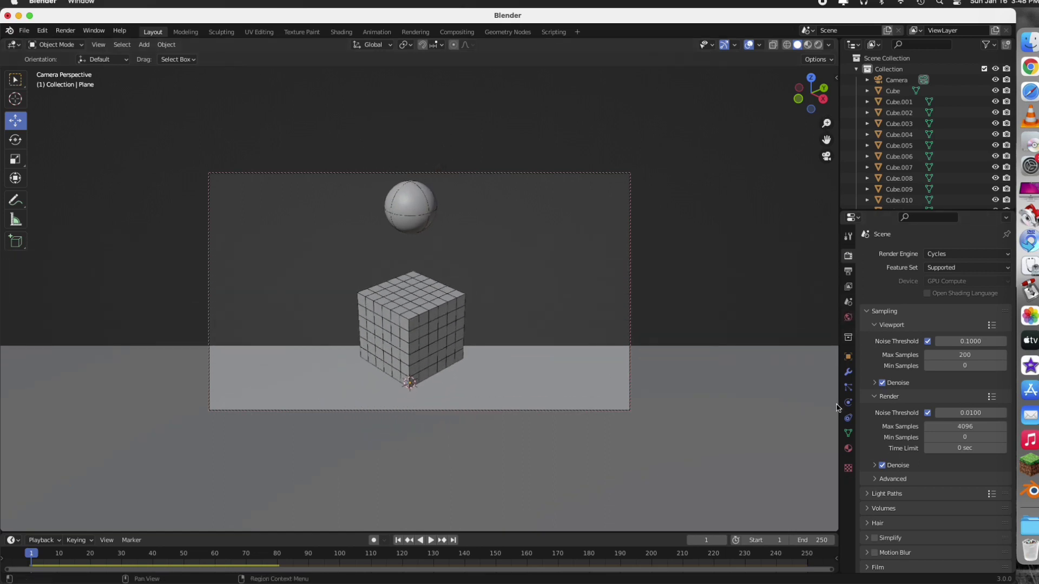
Select the camera and raise its Clip End distance to 716 m
click(892, 81)
click(848, 403)
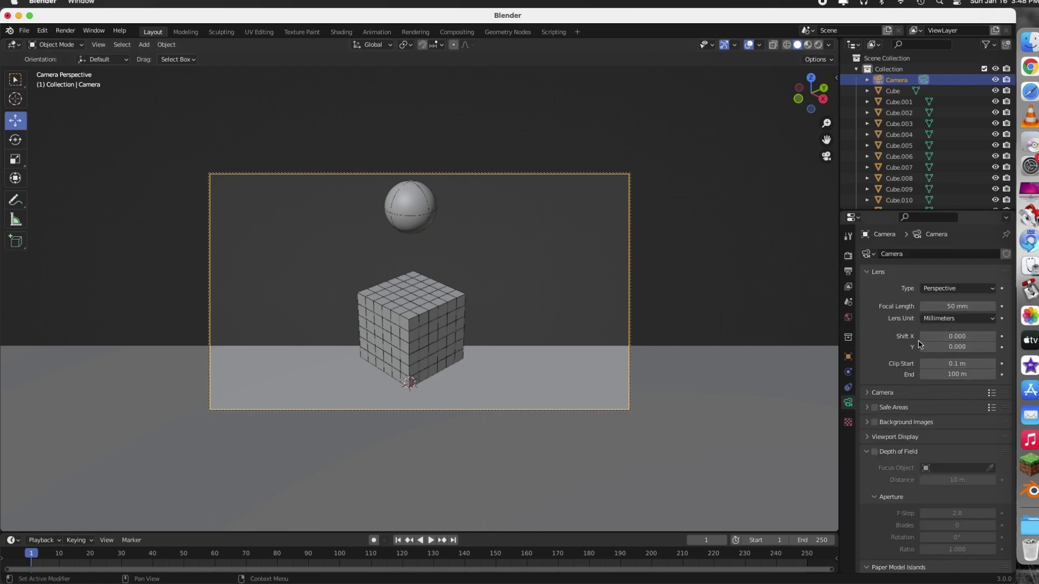
scroll(899, 384, down, 3)
scroll(898, 385, up, 3)
drag(957, 374, 1038, 453)
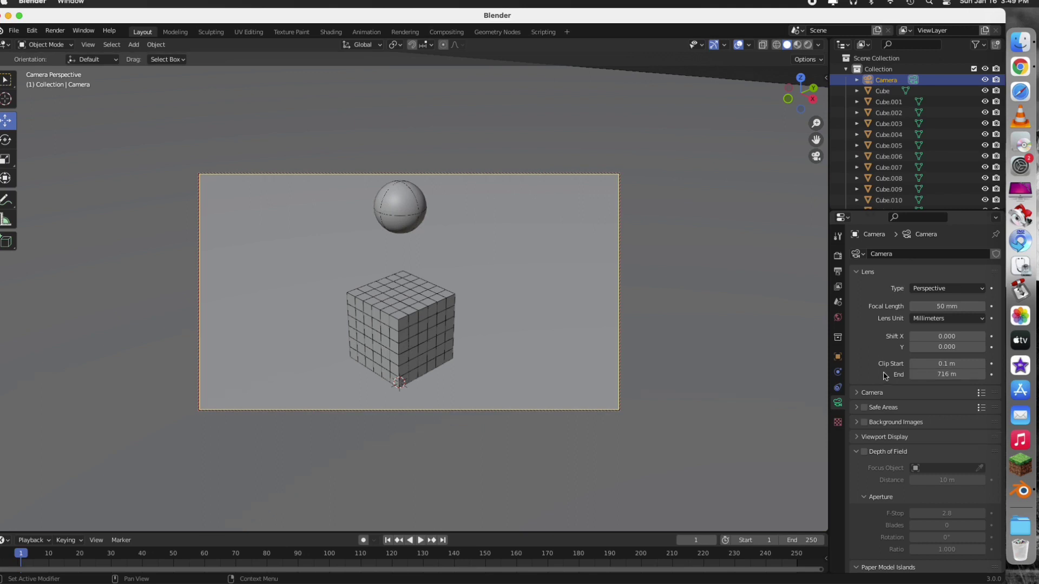
Reframe the camera closer on the sphere and keyframe the camera's location at frame 1
mouse_move(815, 138)
mouse_down()
mouse_move(814, 170)
mouse_move(827, 140)
mouse_up()
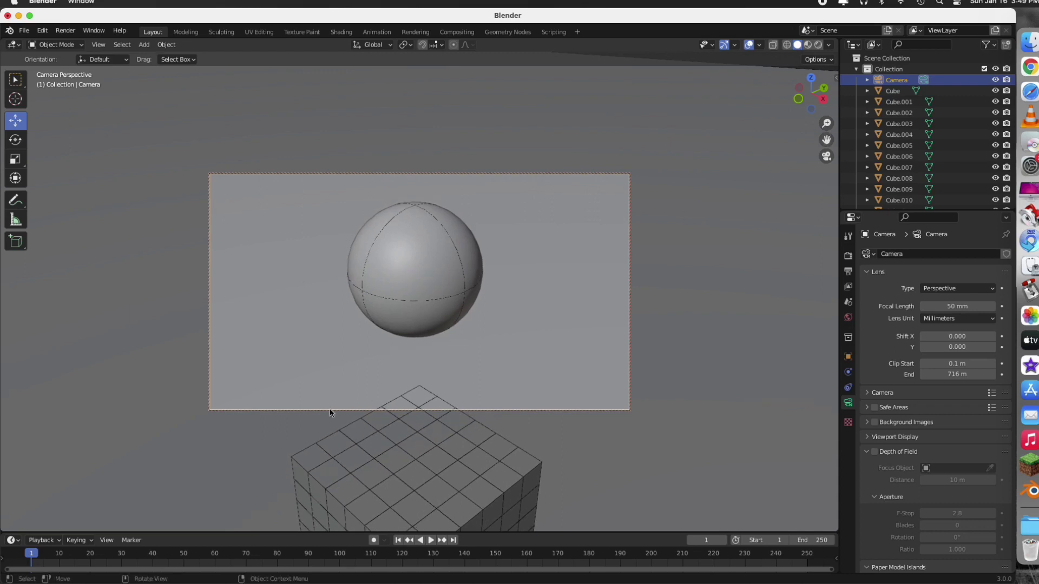
key(i)
click(481, 238)
key(i)
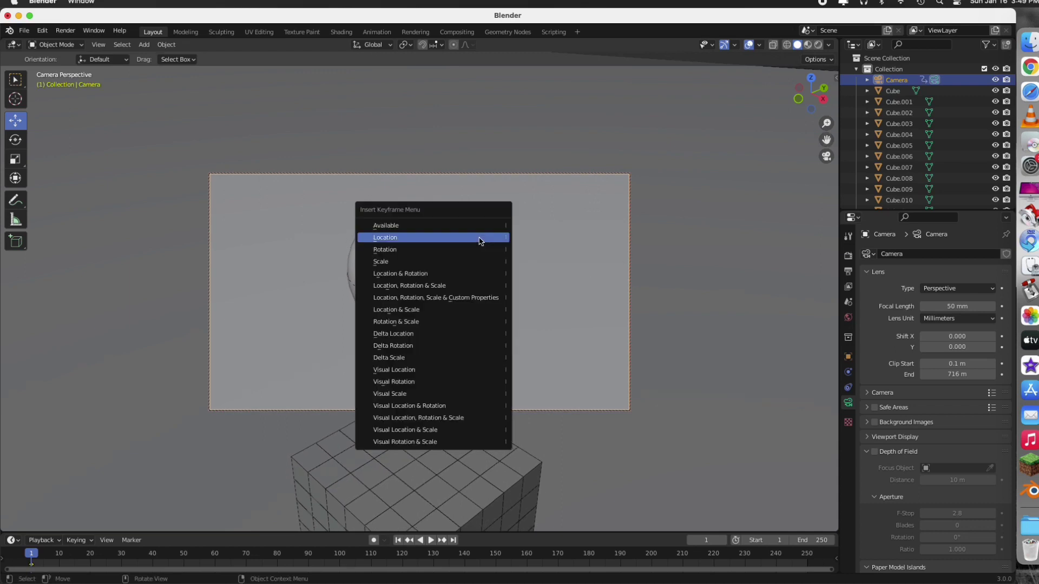
click(460, 226)
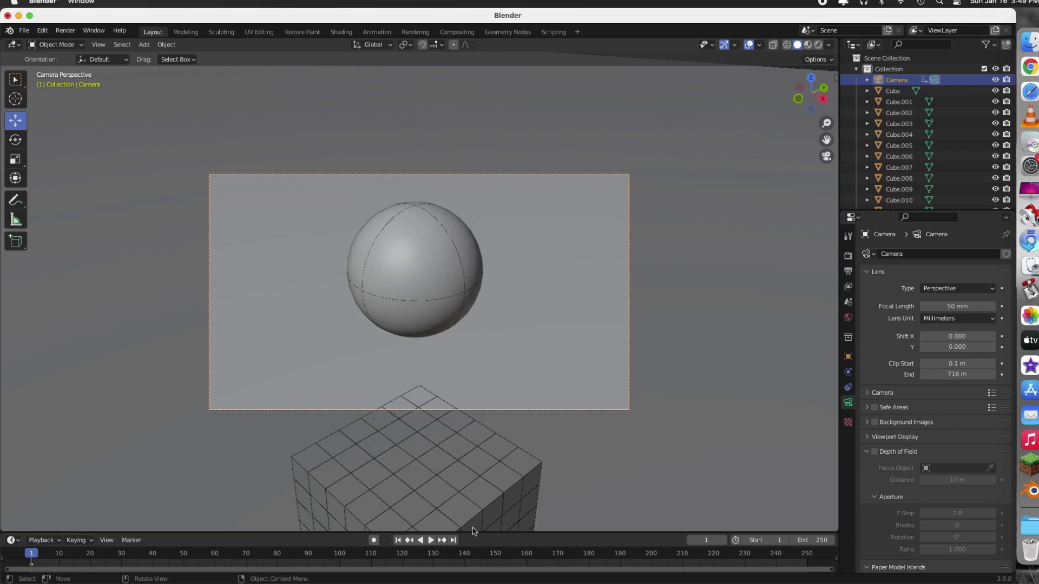
Advance the simulation to frame 22, pull the camera back to fit the sphere and scattering cubes, and keyframe it there
click(432, 540)
click(427, 541)
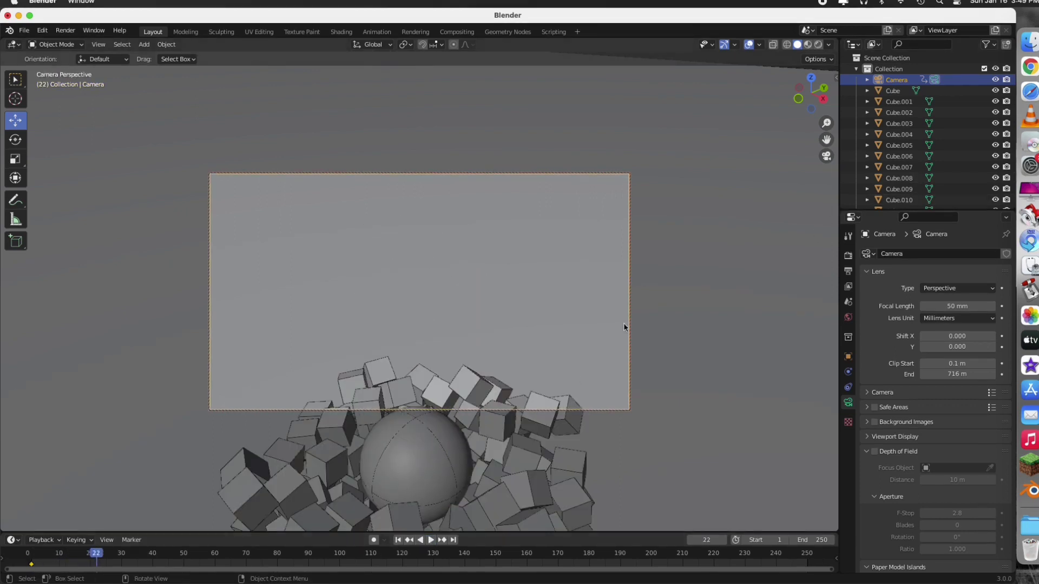
mouse_move(826, 124)
mouse_down()
mouse_move(826, 135)
mouse_move(826, 105)
mouse_up()
key(i)
click(578, 323)
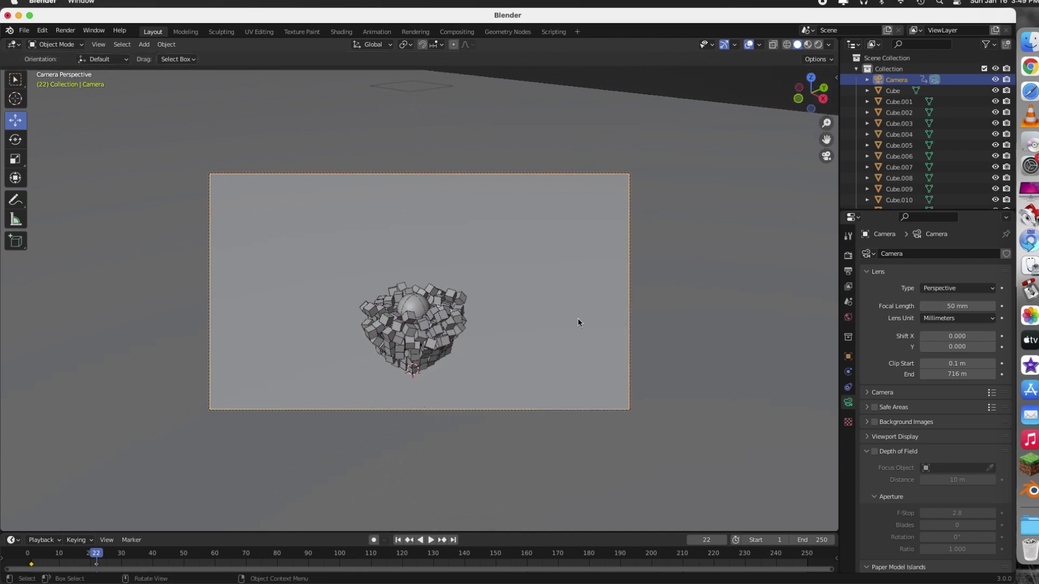
Advance the simulation to frame 50, pull the camera back further around the spread-out cubes, and keyframe it there
click(431, 540)
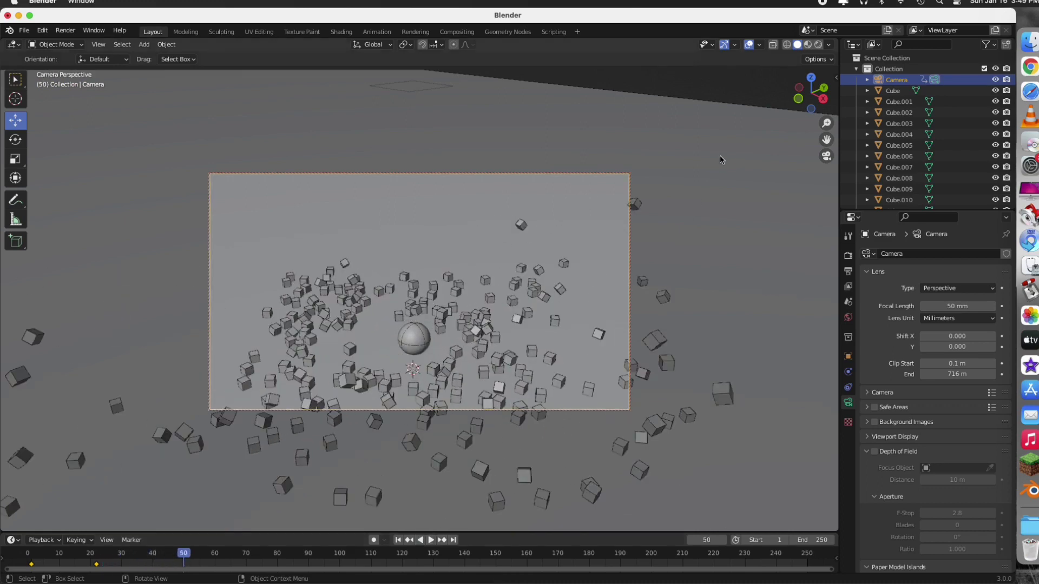
mouse_move(825, 124)
mouse_down()
mouse_move(827, 138)
mouse_move(826, 106)
mouse_up()
key(i)
click(486, 327)
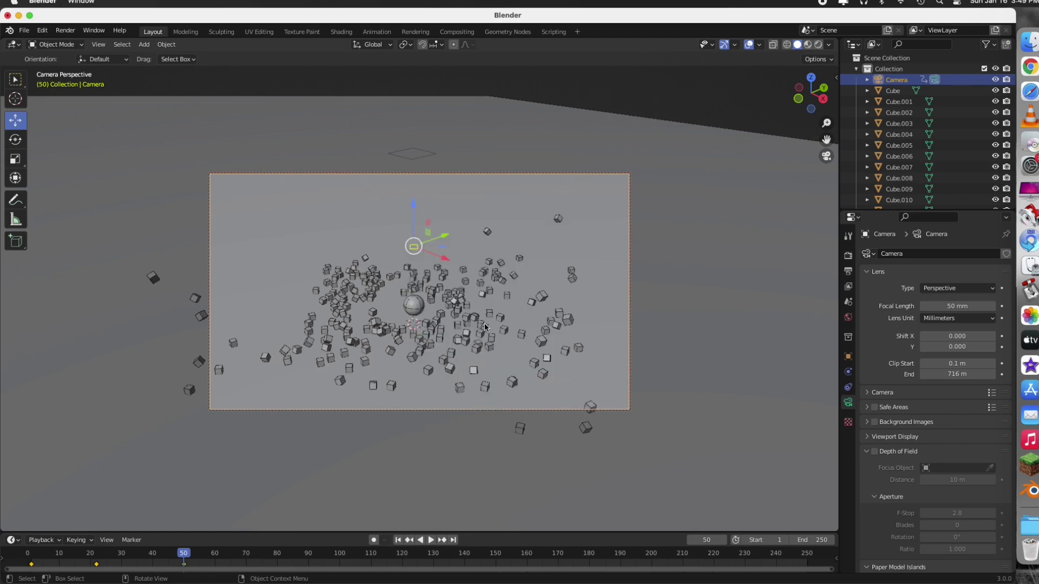
Play the animation from the first frame to review the camera move, and return to frame 1
click(397, 540)
click(432, 540)
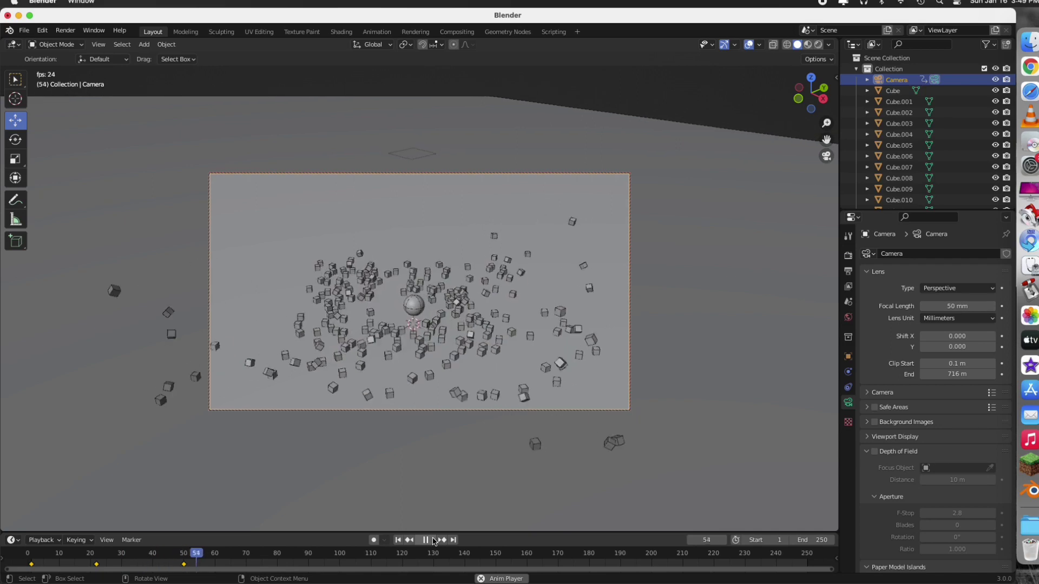
click(432, 540)
click(398, 540)
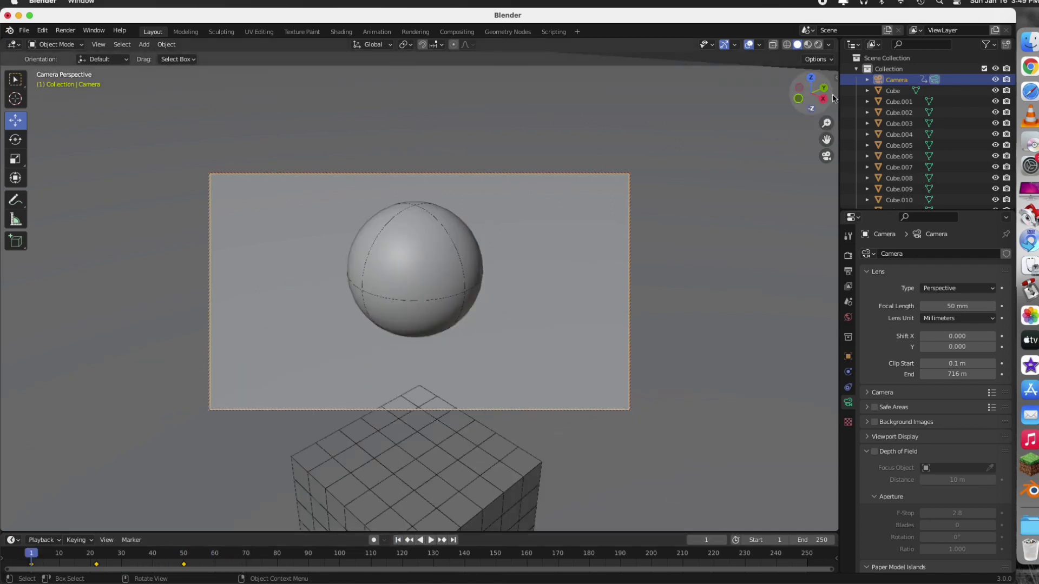
Preview the animation in rendered shading with viewport overlays hidden, and return to solid shading at frame 1
click(819, 46)
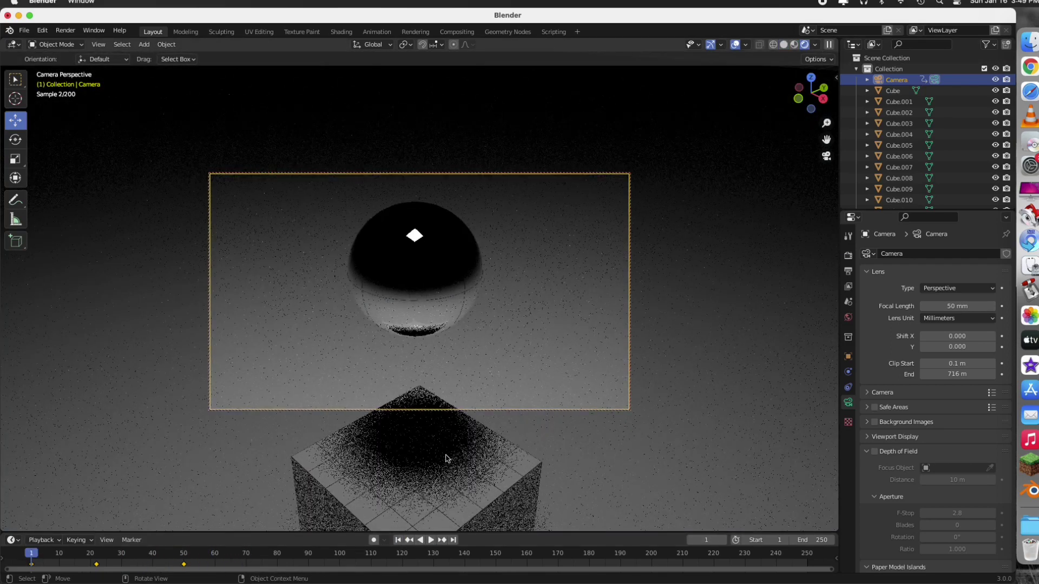
click(735, 45)
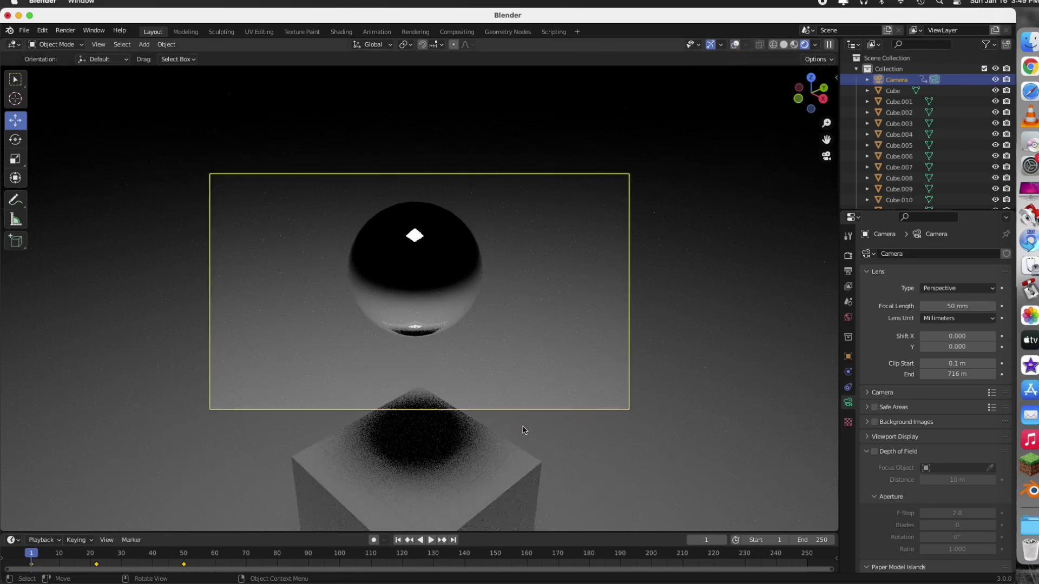
click(433, 539)
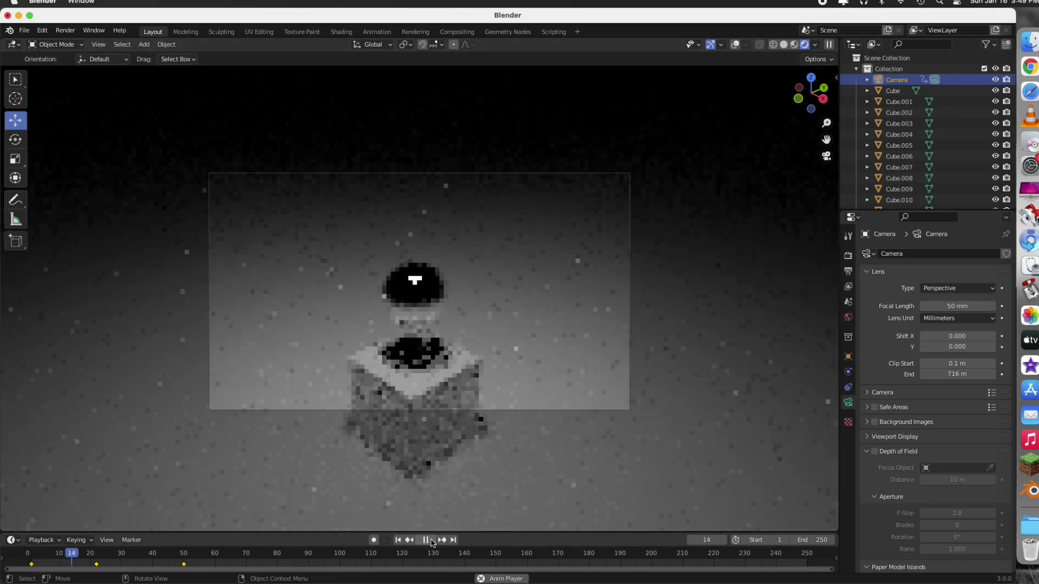
click(432, 540)
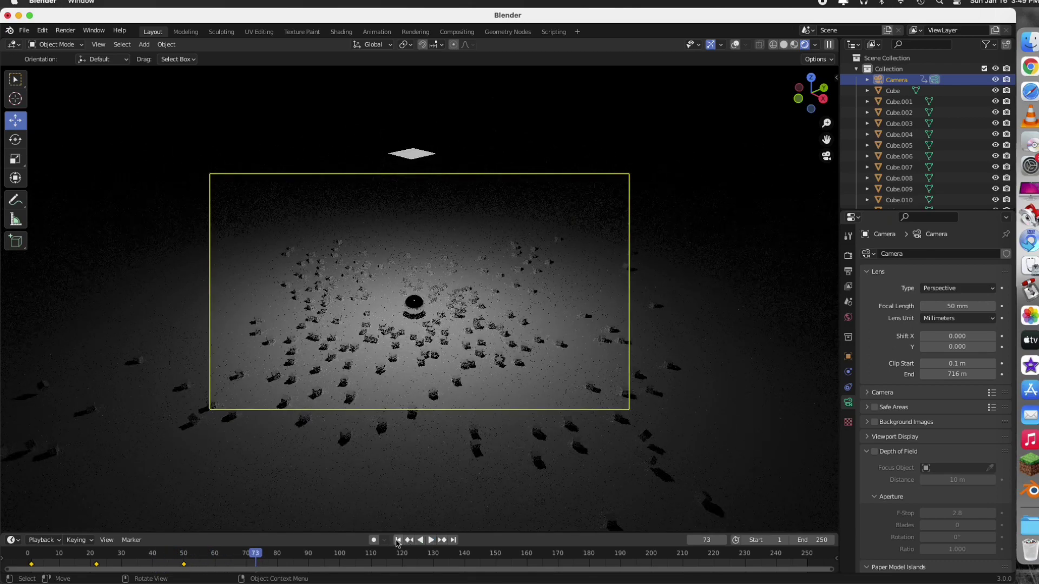
key(Escape)
click(784, 45)
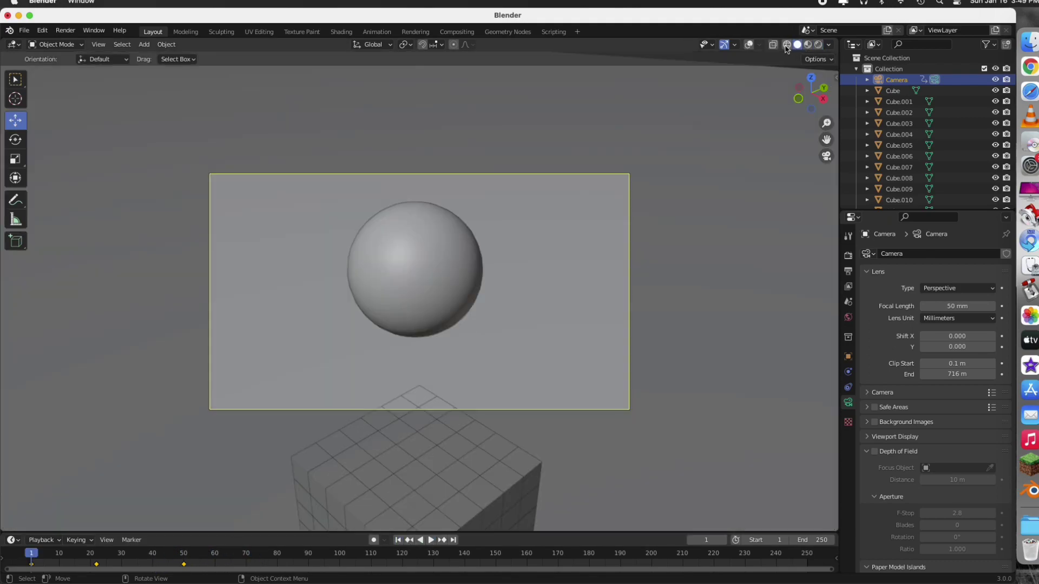
Set the Cycles final render's Max Samples to 200 and start rendering the animation
click(848, 255)
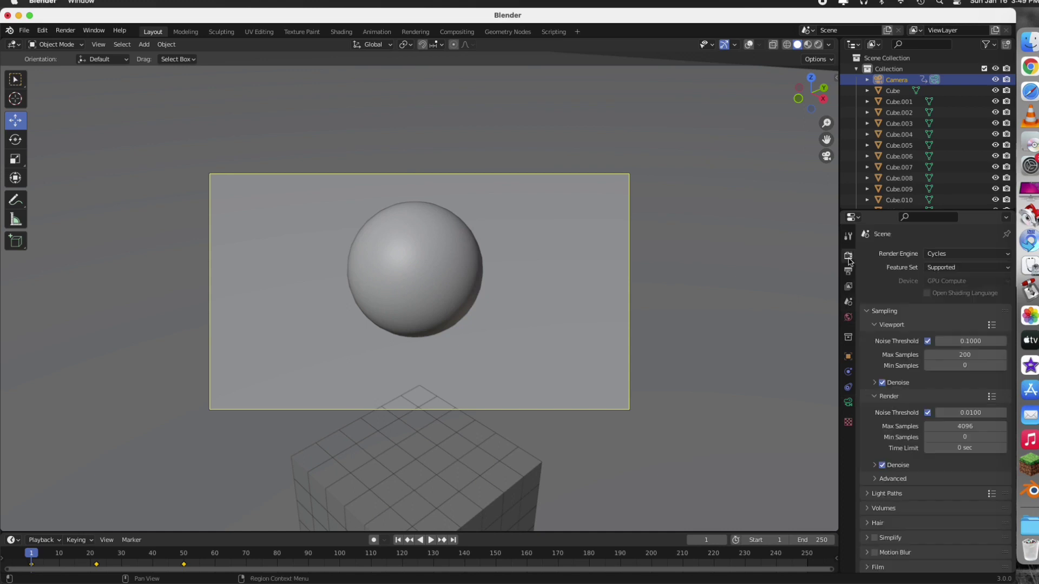
click(957, 429)
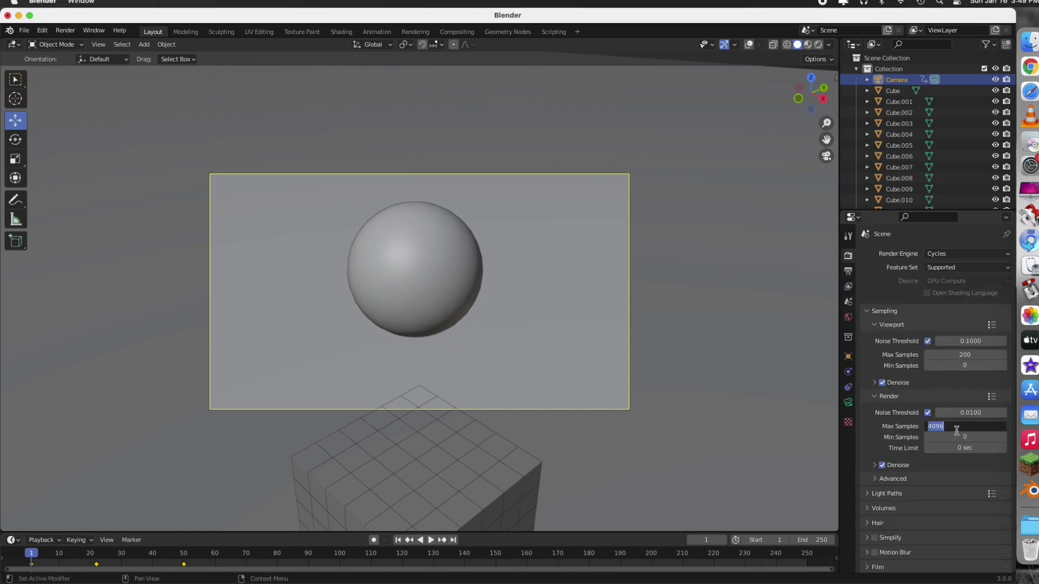
text(200)
key(Return)
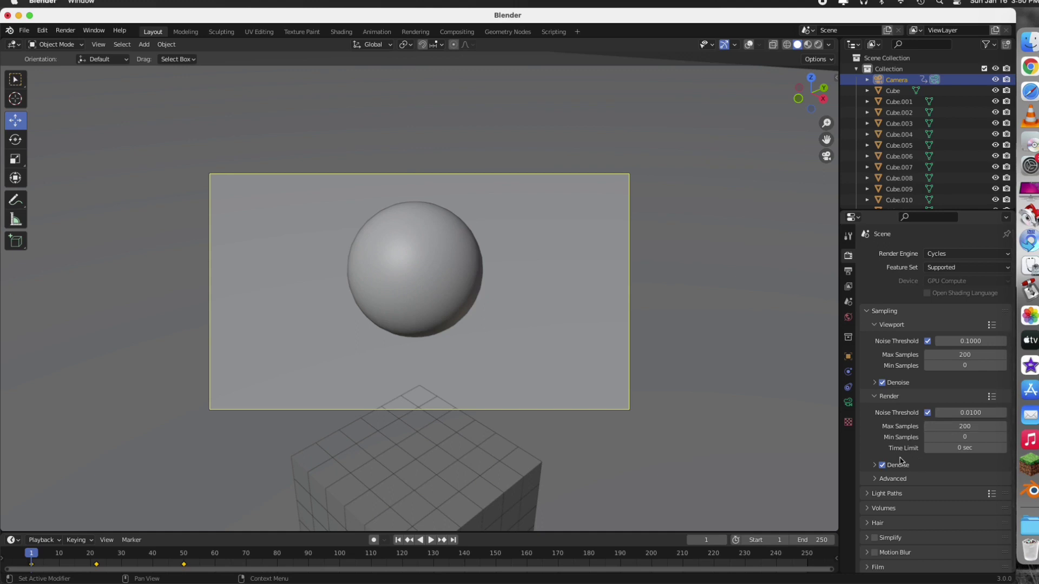
click(65, 30)
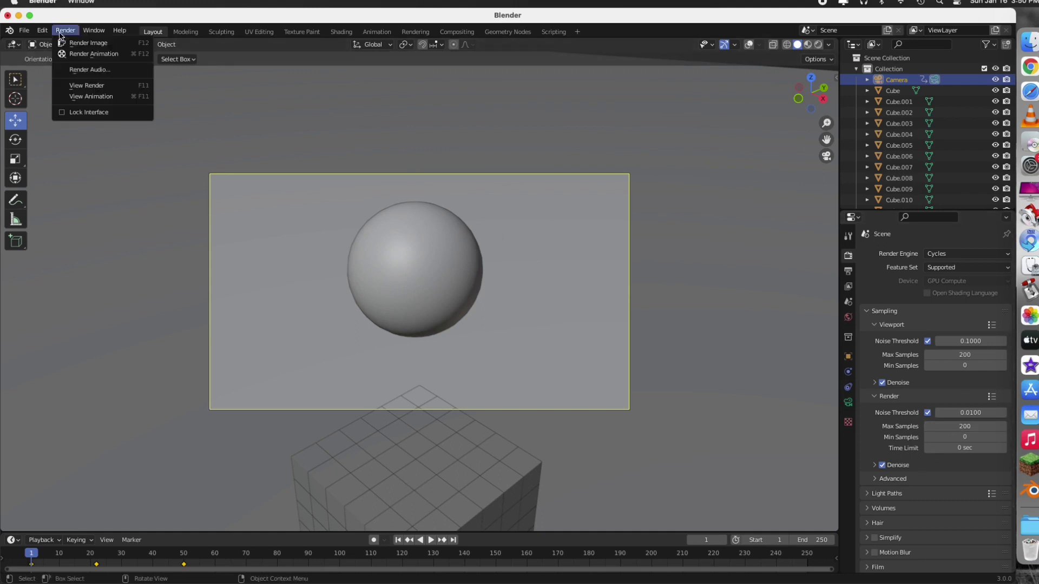
click(93, 54)
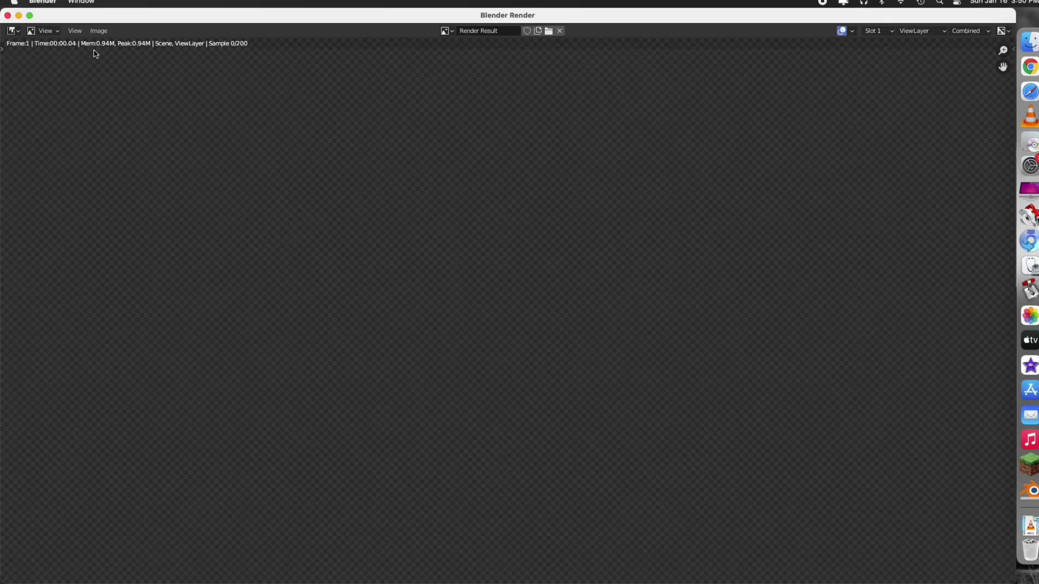